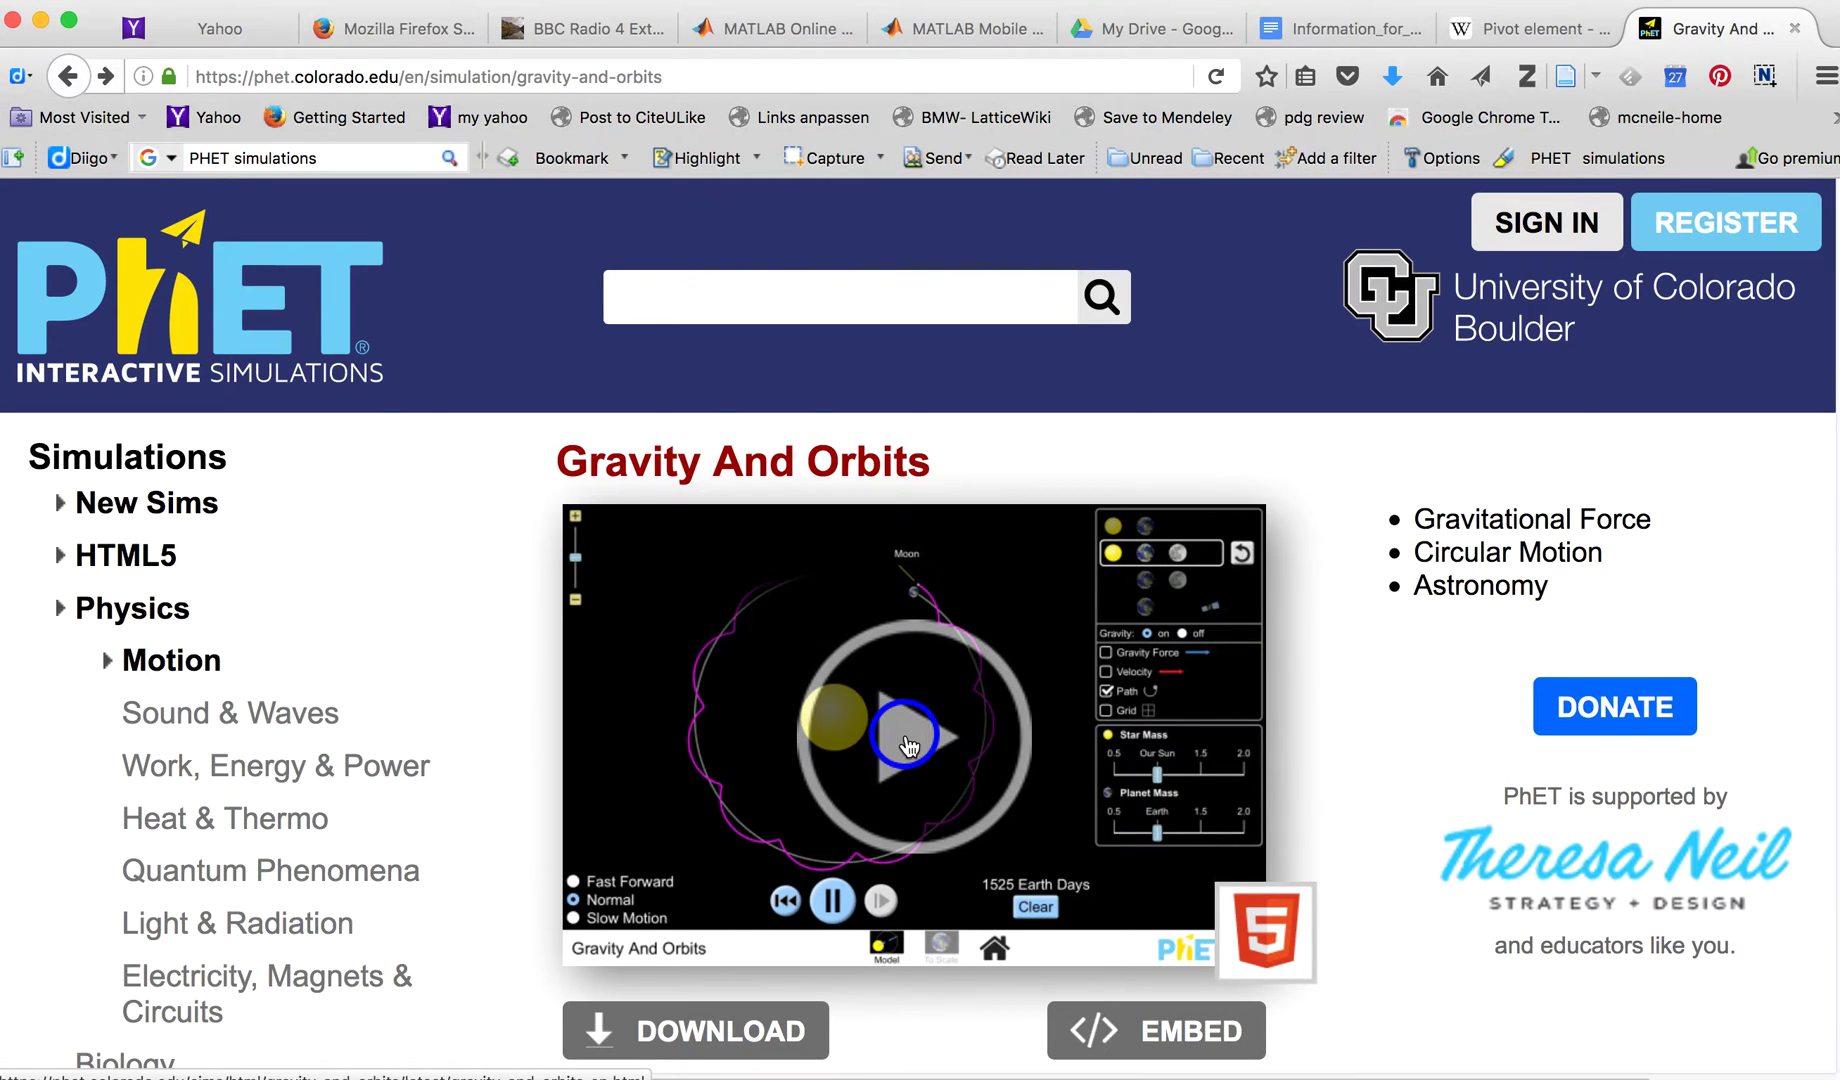
Launch the Gravity And Orbits simulation in its Model version, then run the Sun–Earth orbit briefly and pause it.
{"action": "left_click", "coordinate": [908, 745]}
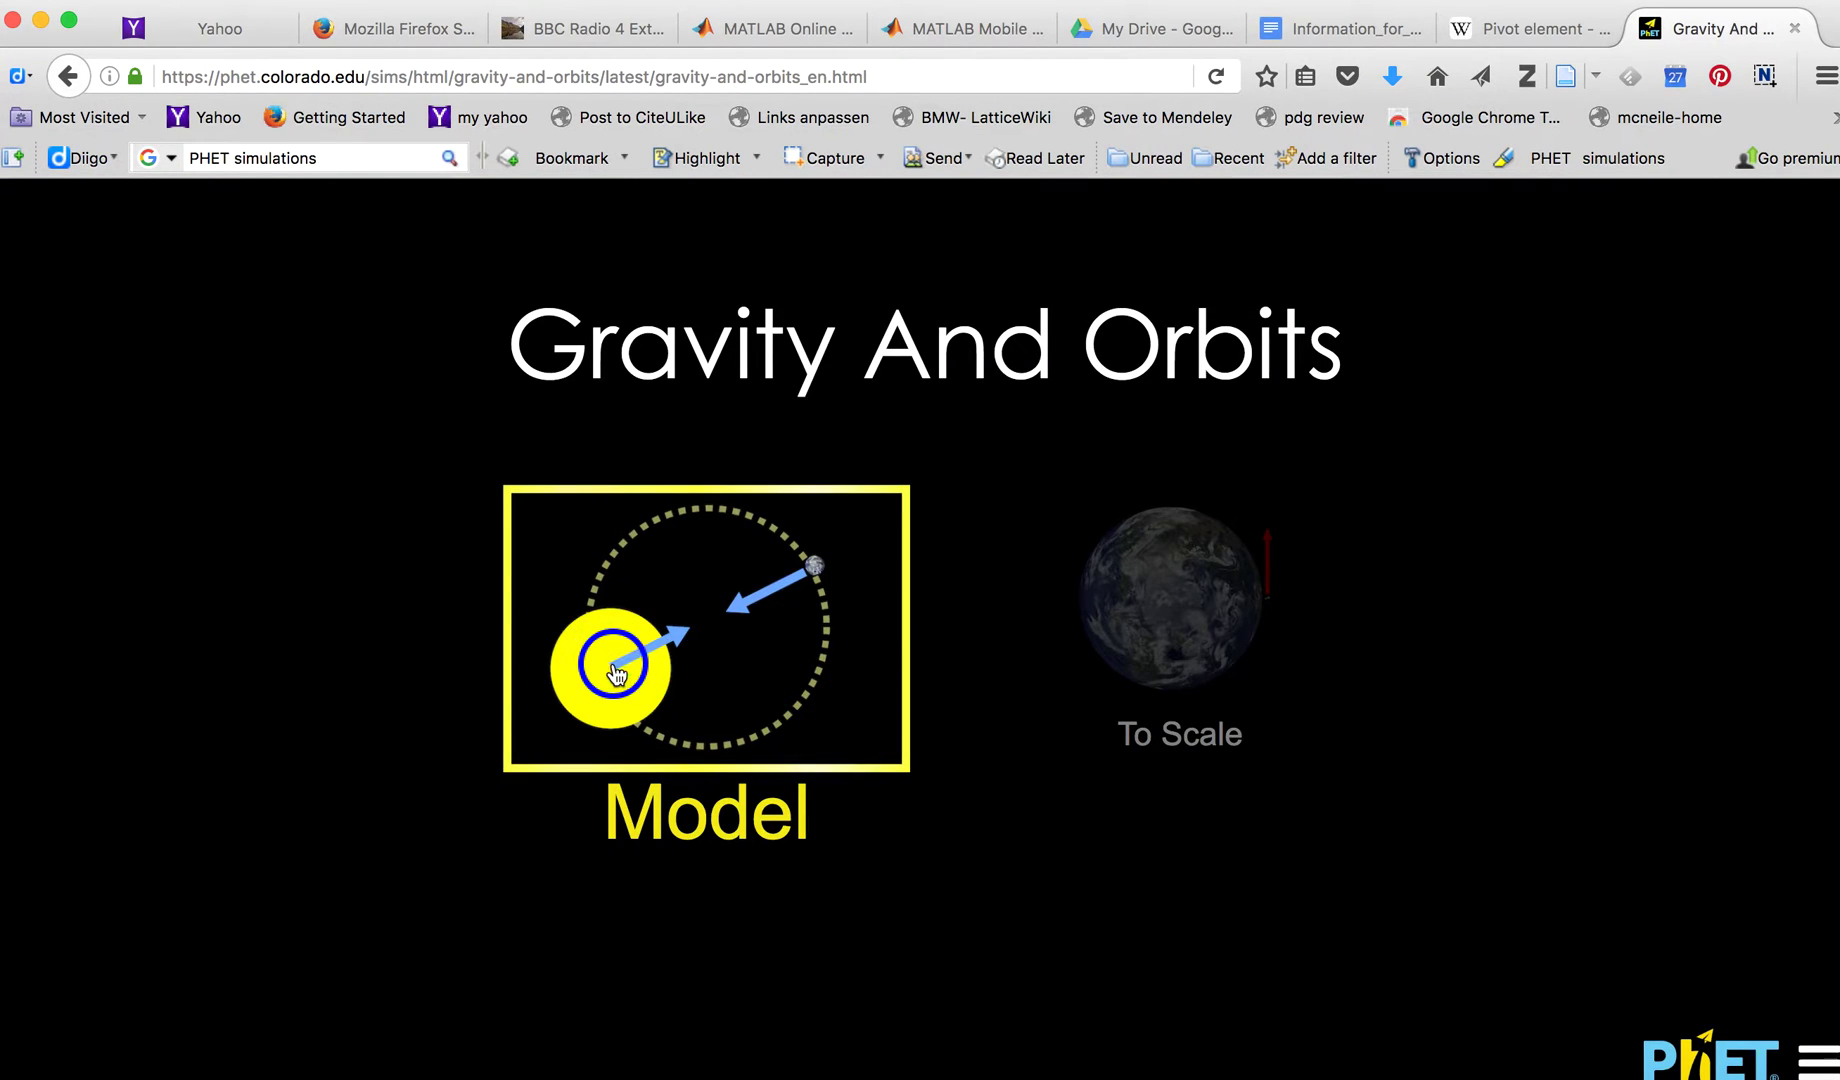
{"action": "left_click", "coordinate": [612, 668]}
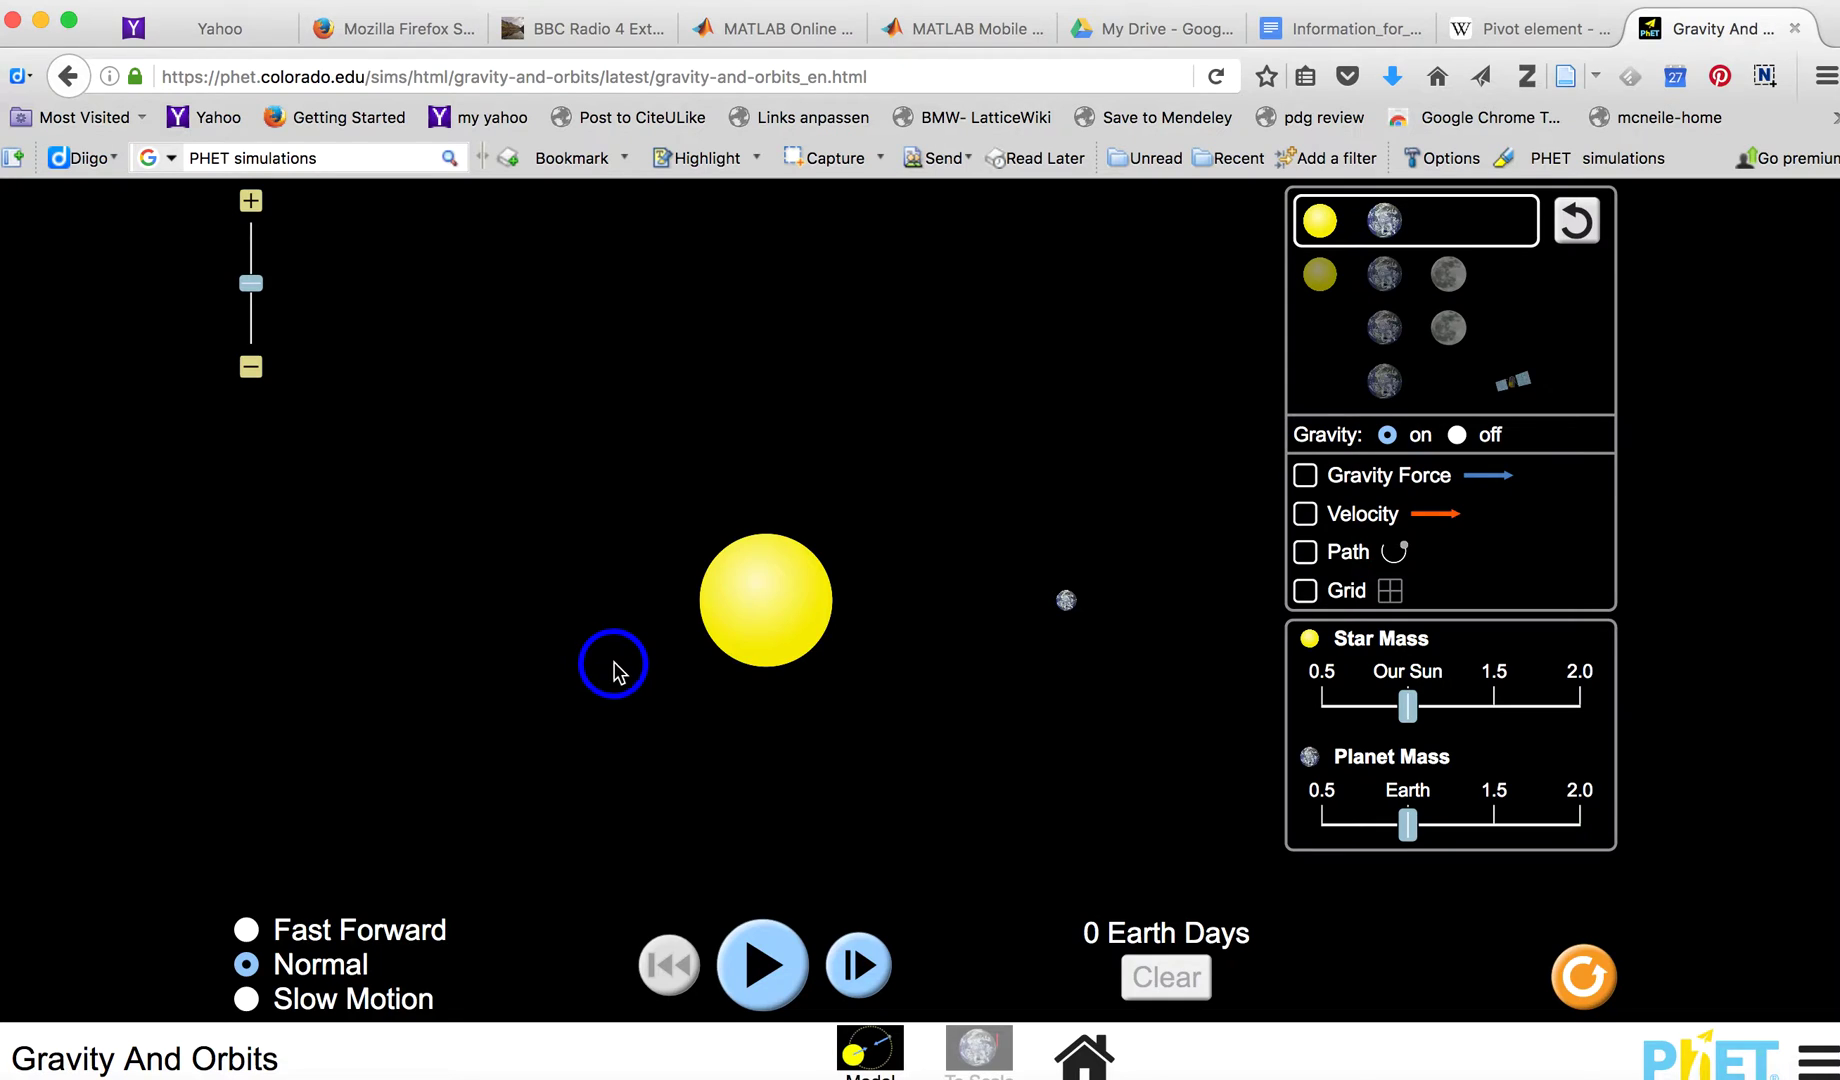
{"action": "left_click", "coordinate": [772, 950]}
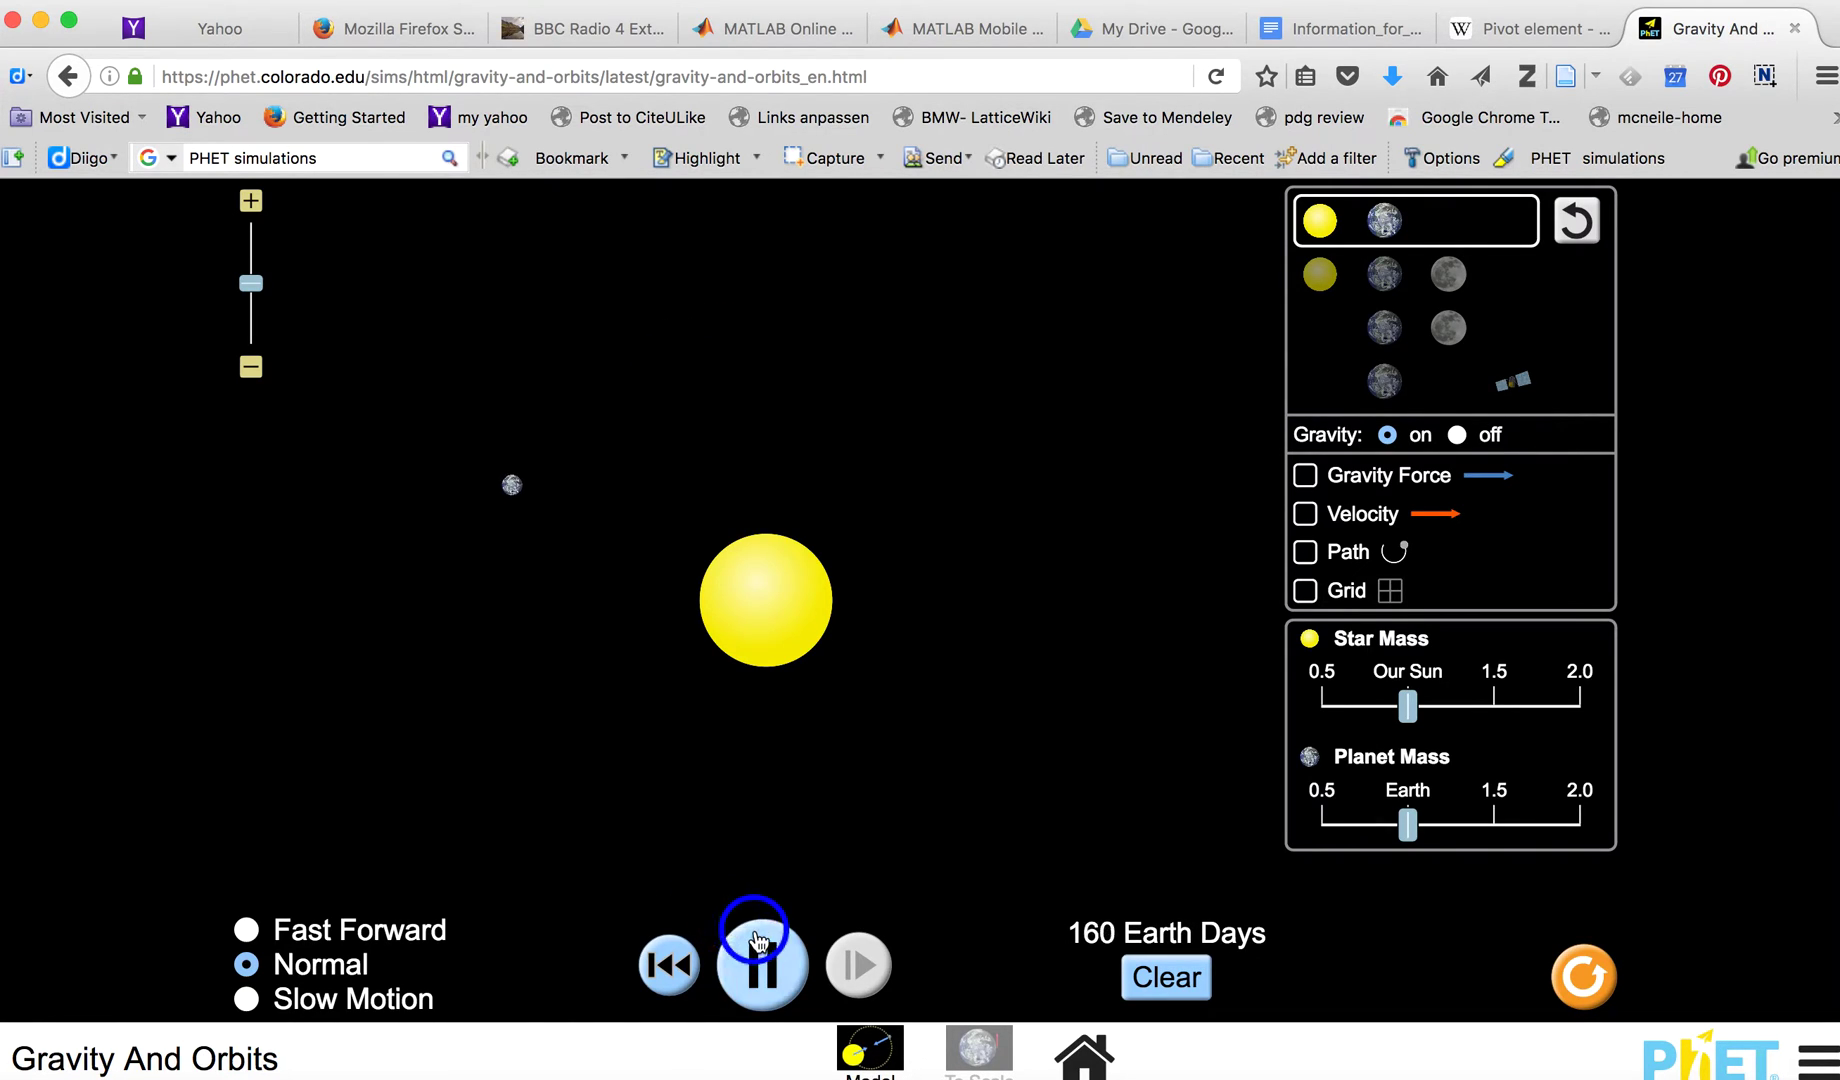
{"action": "left_click", "coordinate": [757, 985]}
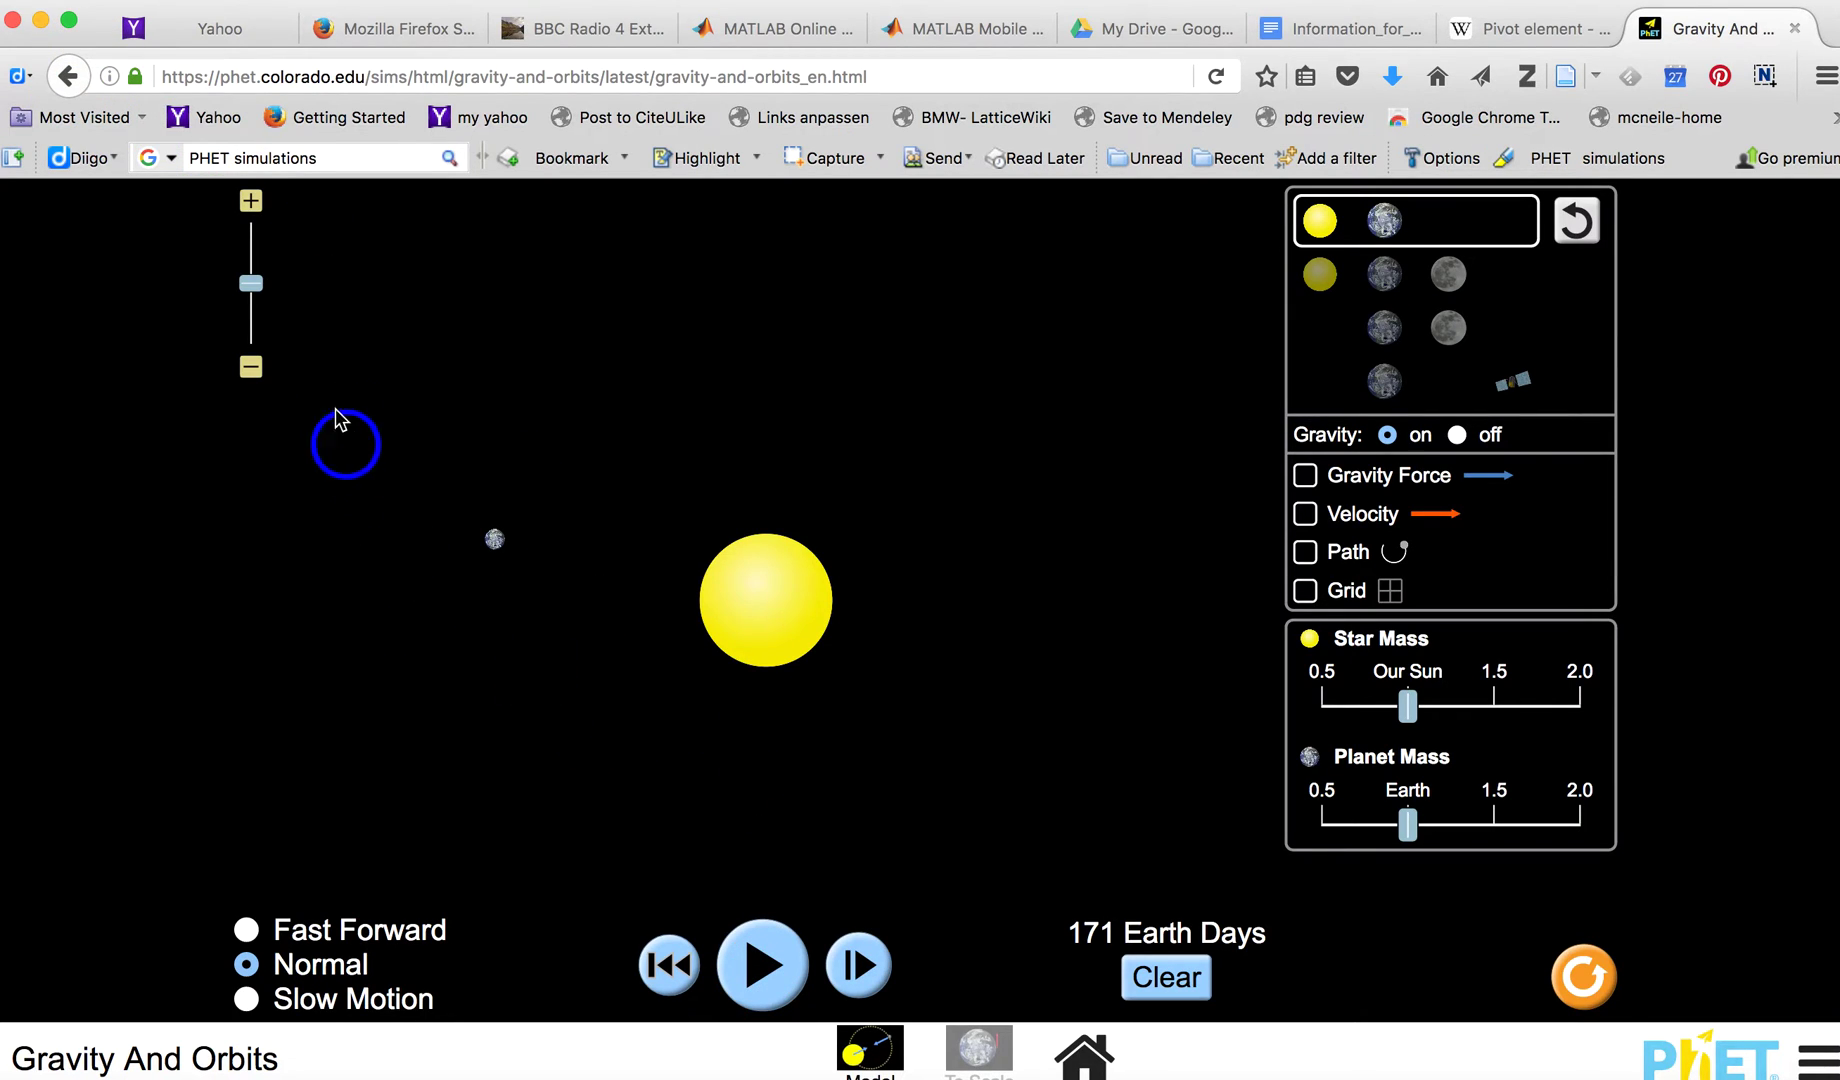
Display the planet's velocity and path, run the orbit in Fast Forward, and pause it.
{"action": "left_click_drag", "start_coordinate": [252, 284], "coordinate": [255, 332]}
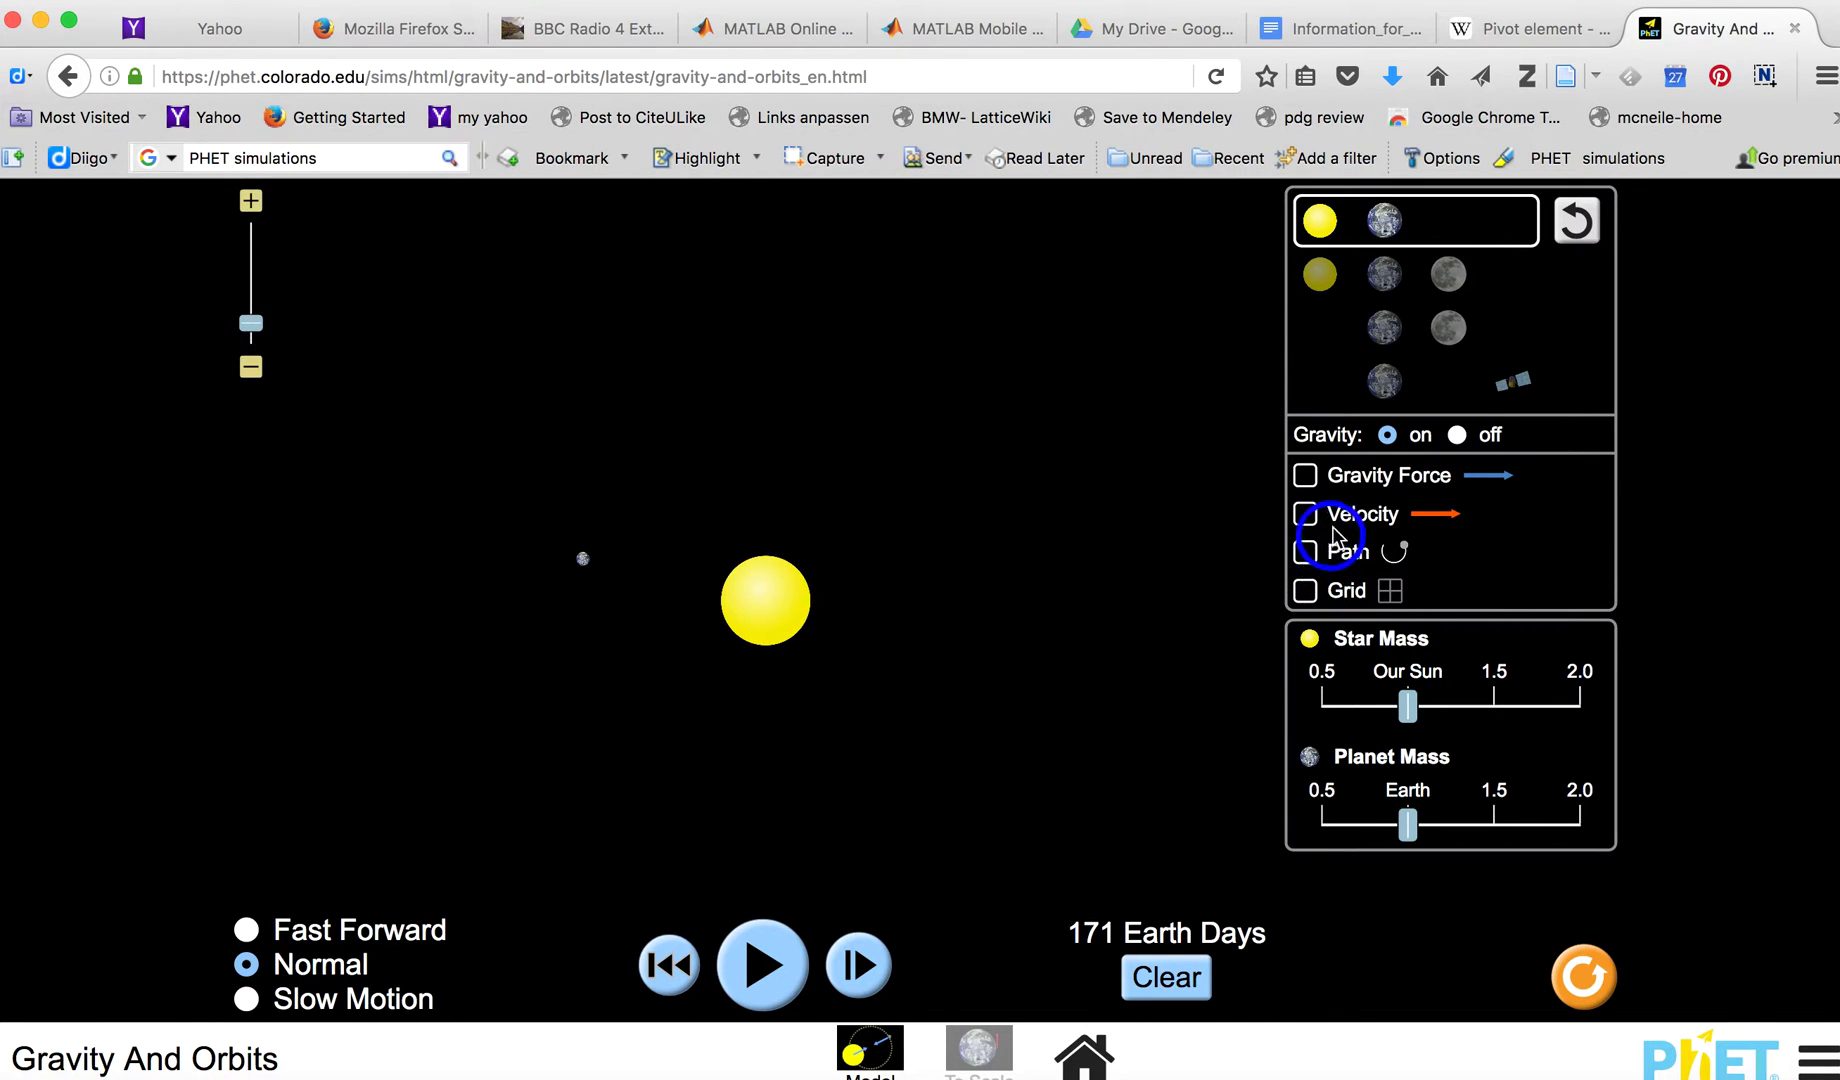
{"action": "left_click", "coordinate": [1307, 514]}
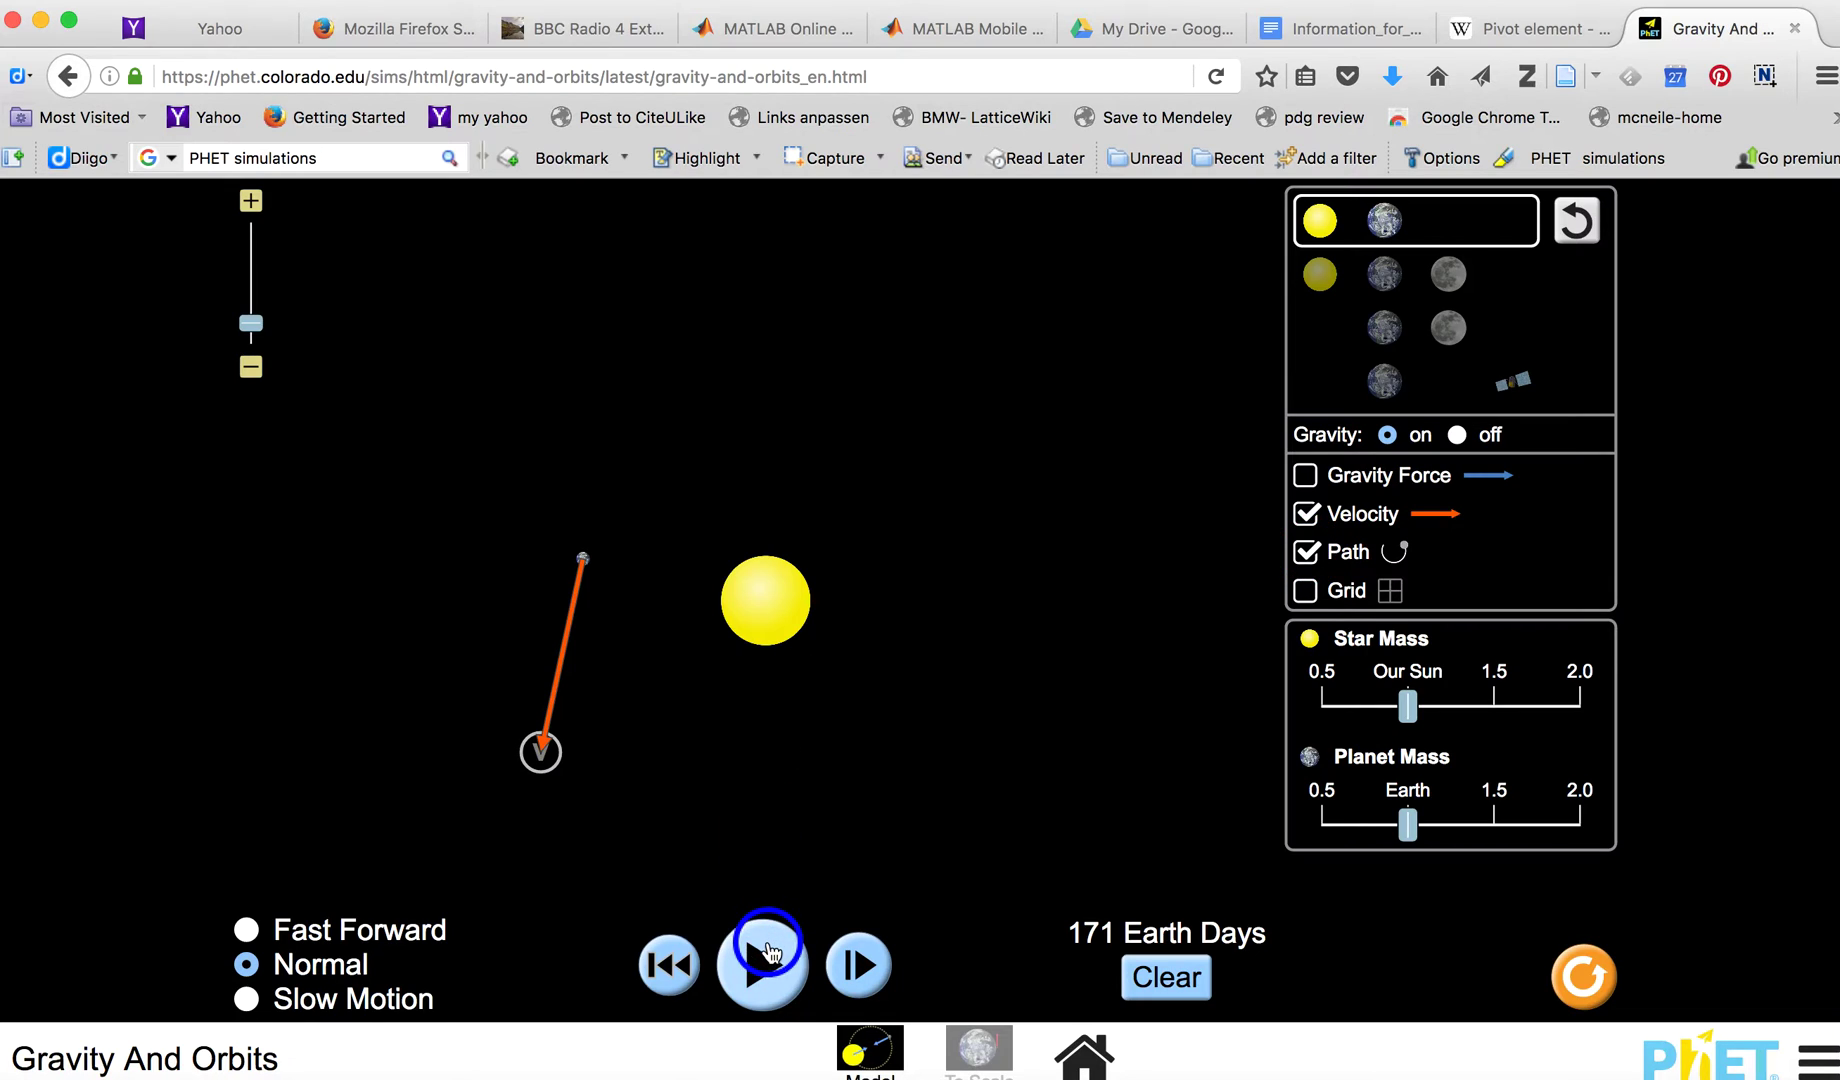
{"action": "left_click", "coordinate": [762, 958]}
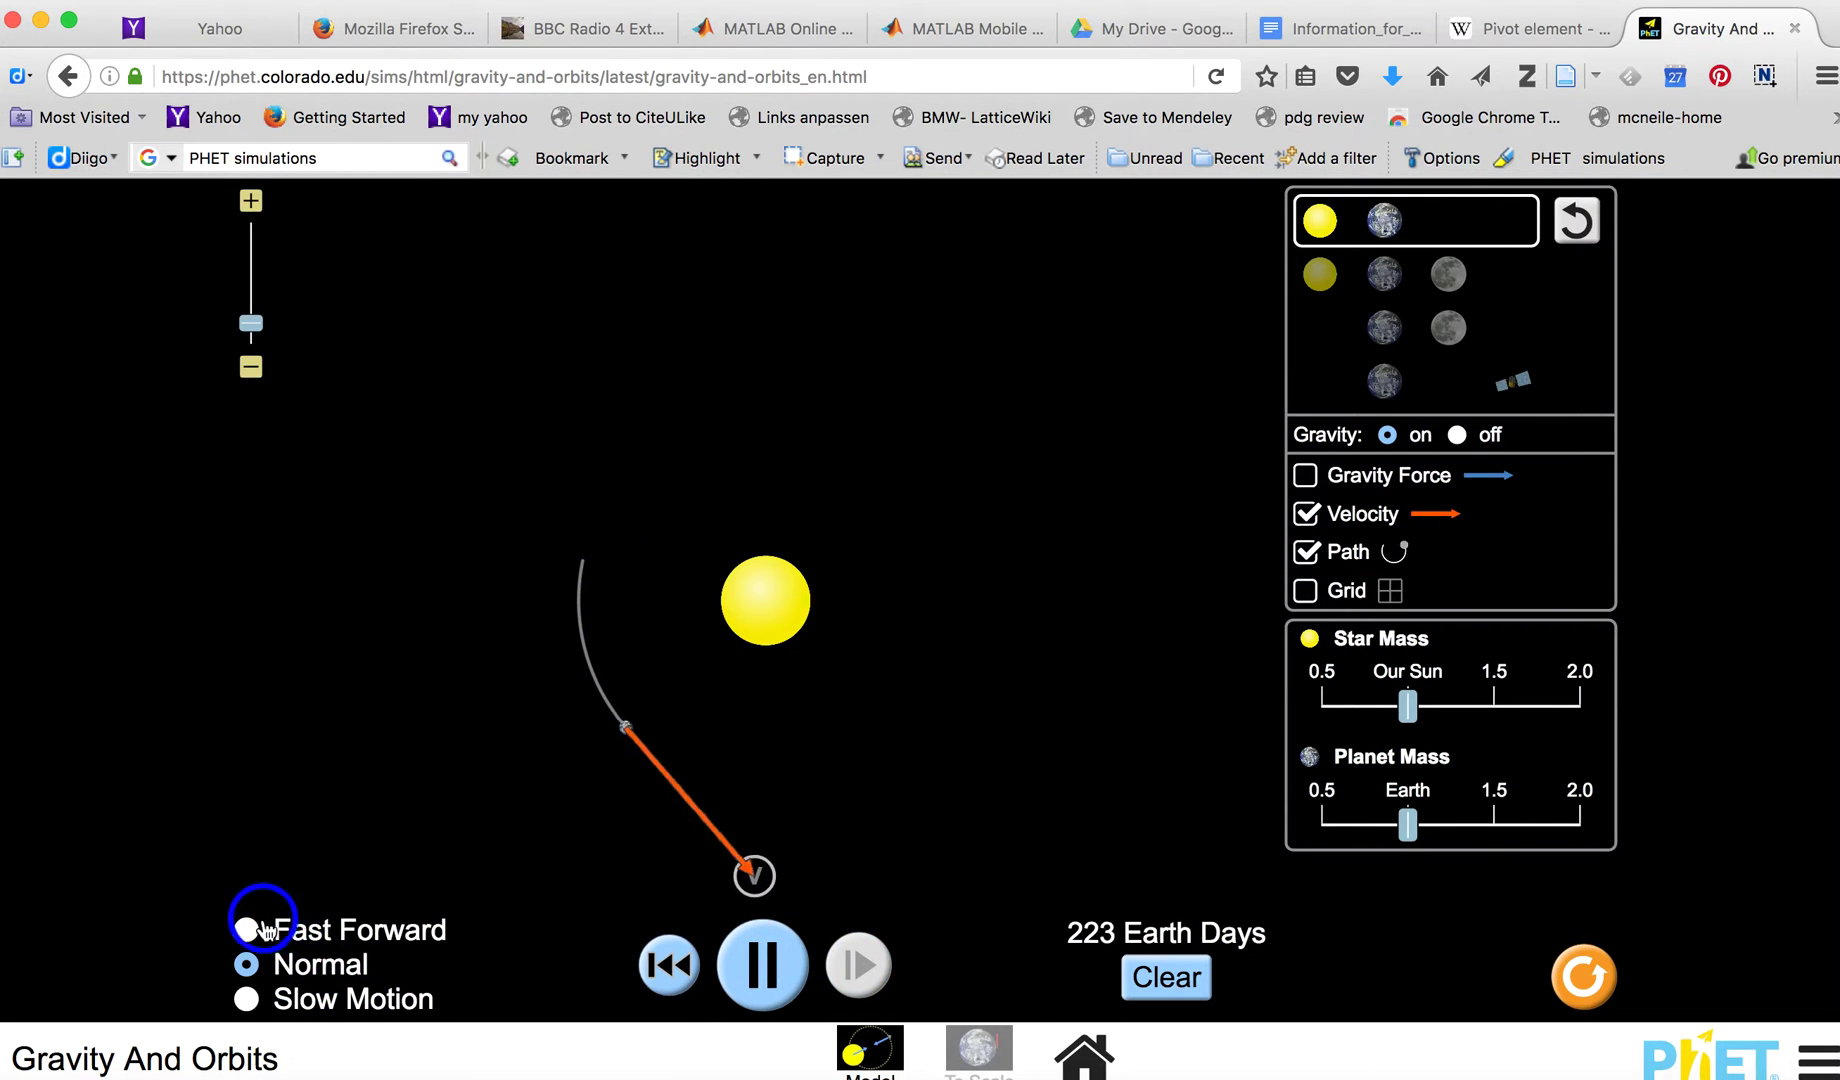
{"action": "left_click", "coordinate": [252, 930]}
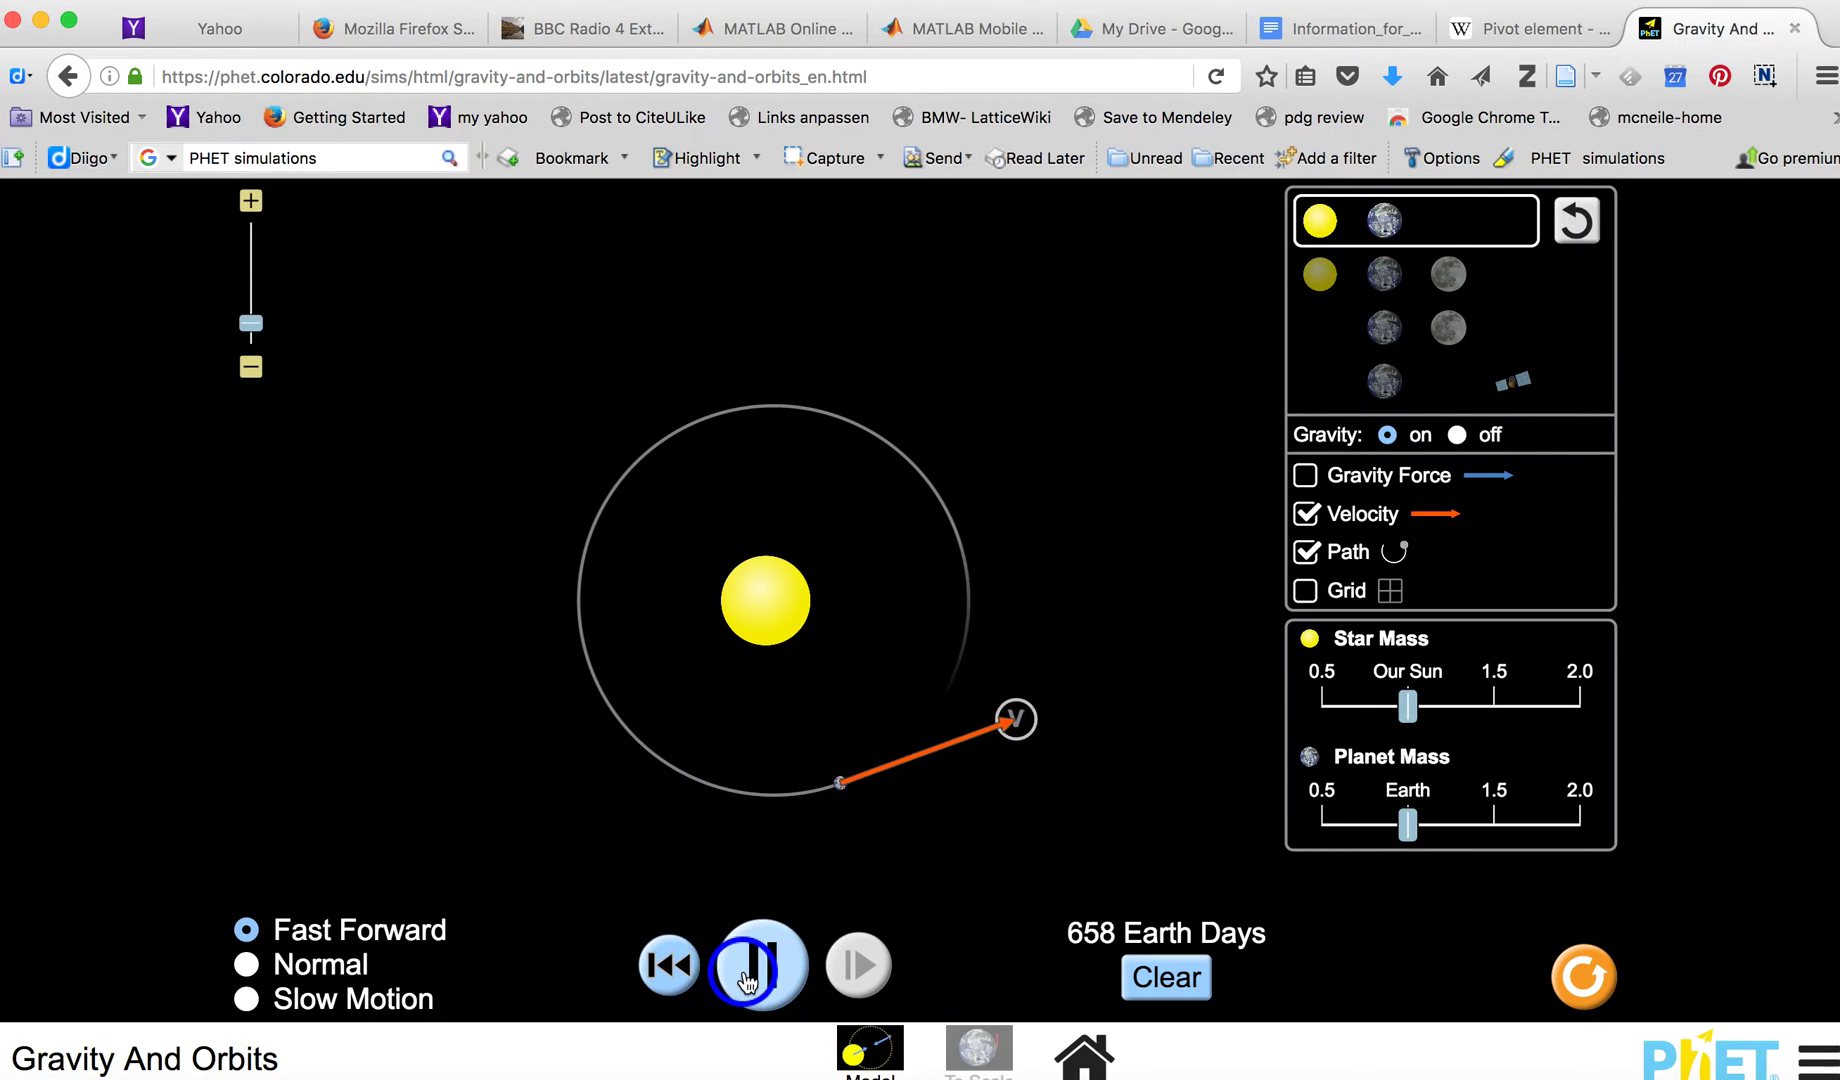
{"action": "left_click", "coordinate": [748, 975]}
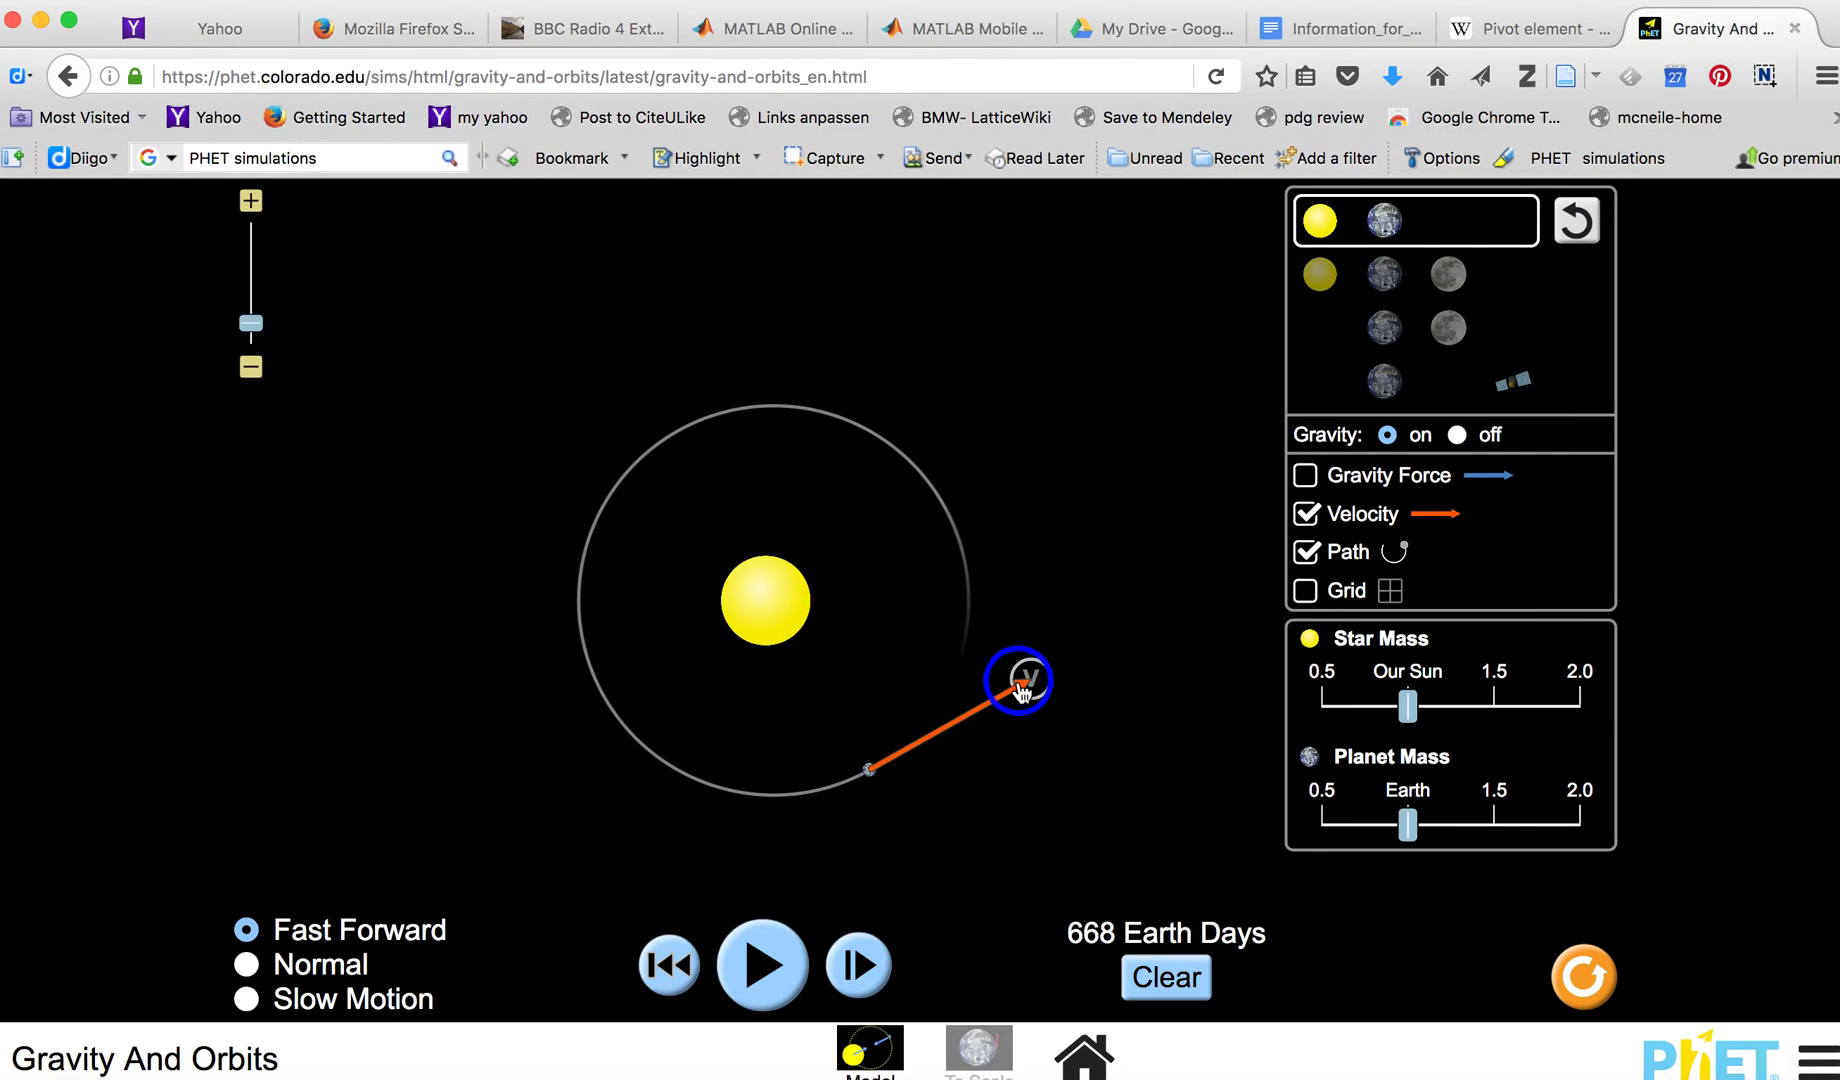
Change the planet's velocity vector with its V handle and shift the Sun slightly off its original position.
{"action": "left_click_drag", "start_coordinate": [1022, 690], "coordinate": [927, 748]}
{"action": "left_click_drag", "start_coordinate": [1013, 703], "coordinate": [1018, 660]}
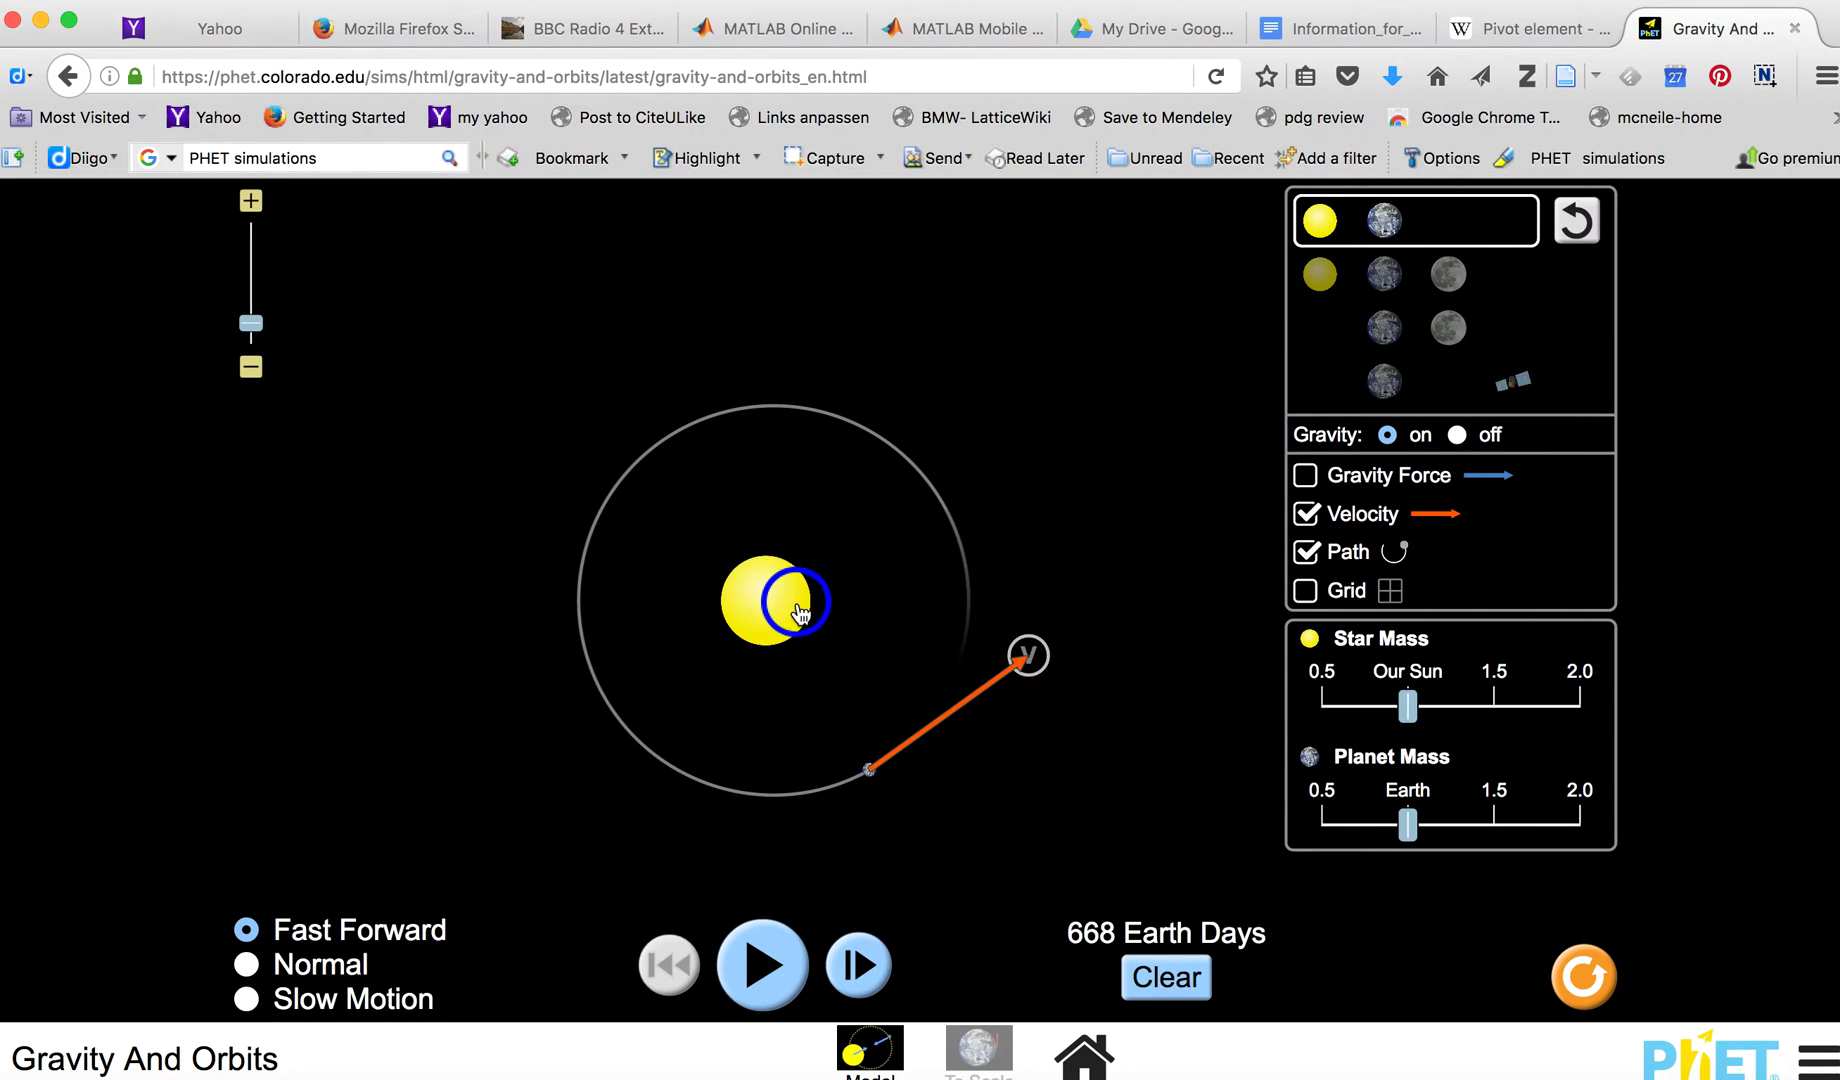
{"action": "mouse_move", "coordinate": [800, 612]}
{"action": "left_mouse_down"}
{"action": "mouse_move", "coordinate": [832, 608]}
{"action": "mouse_move", "coordinate": [772, 605]}
{"action": "left_mouse_up"}
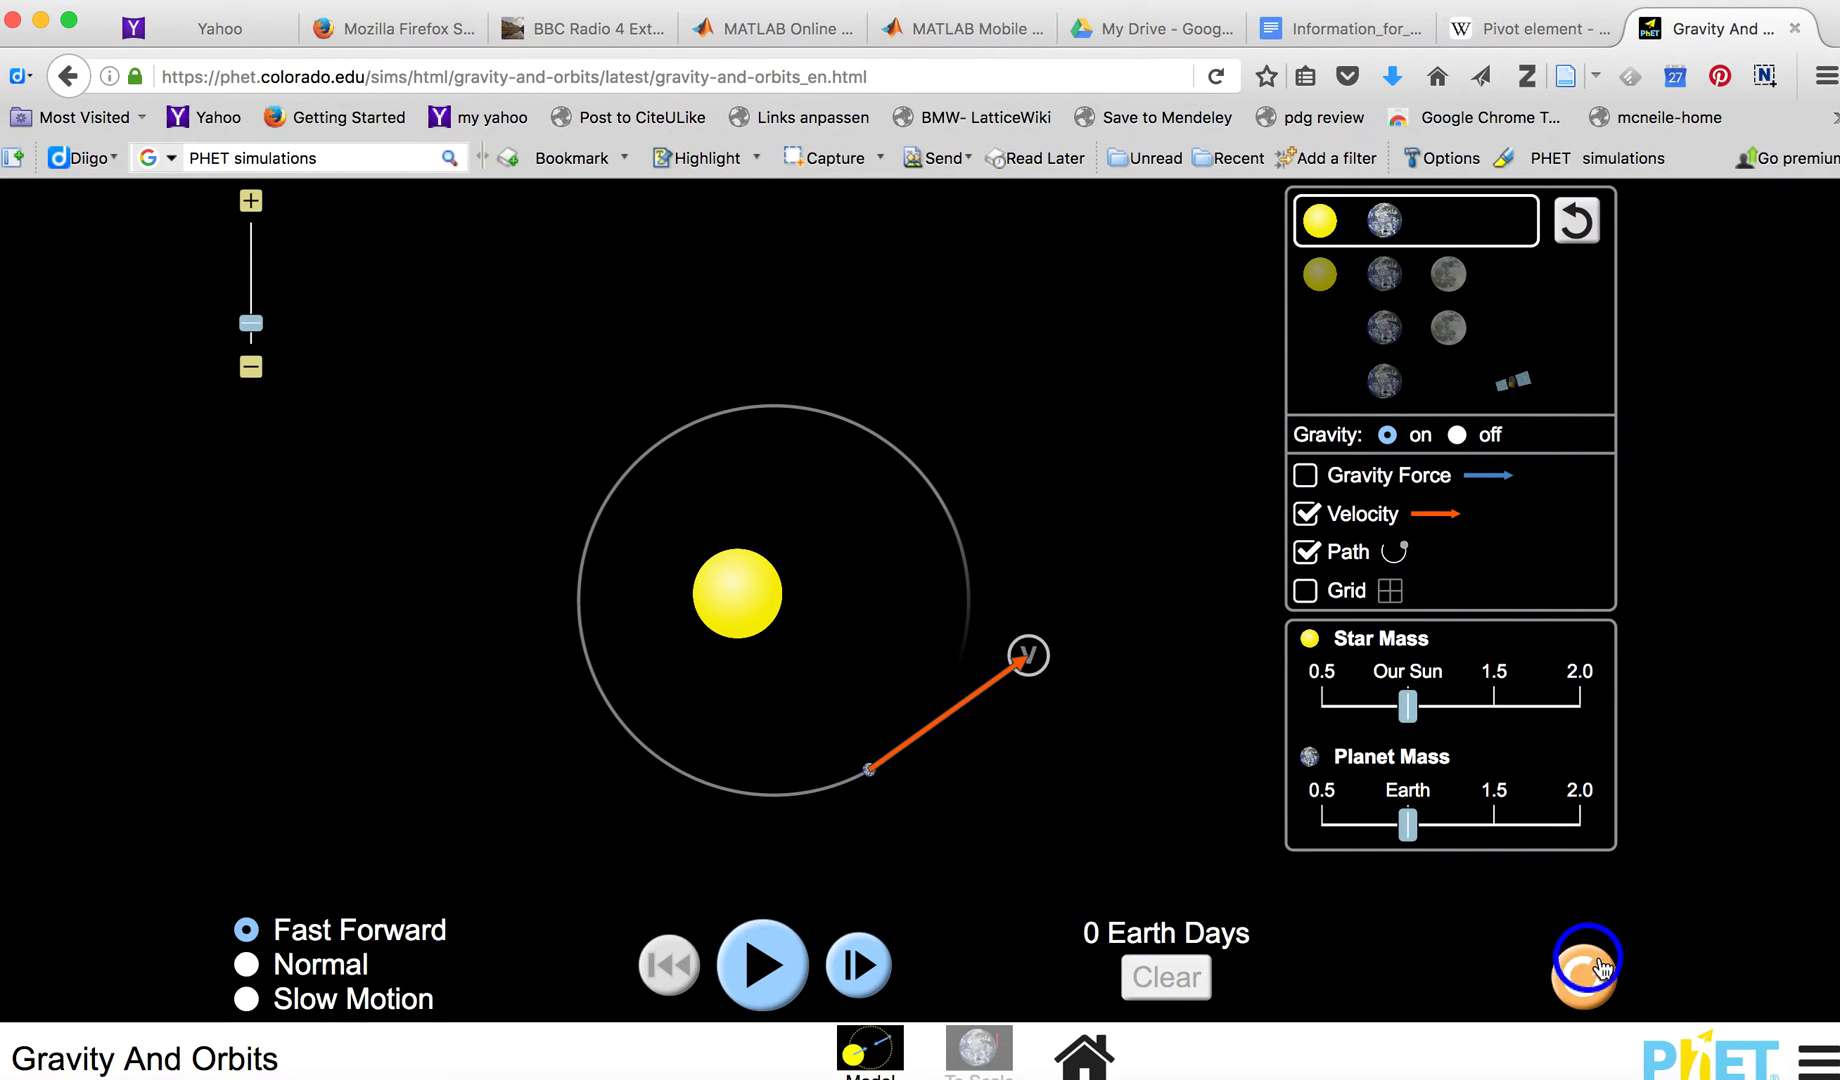
Reset the whole simulation and run the default orbit with only velocity and path displayed, pausing after about a quarter orbit.
{"action": "left_click", "coordinate": [1595, 970]}
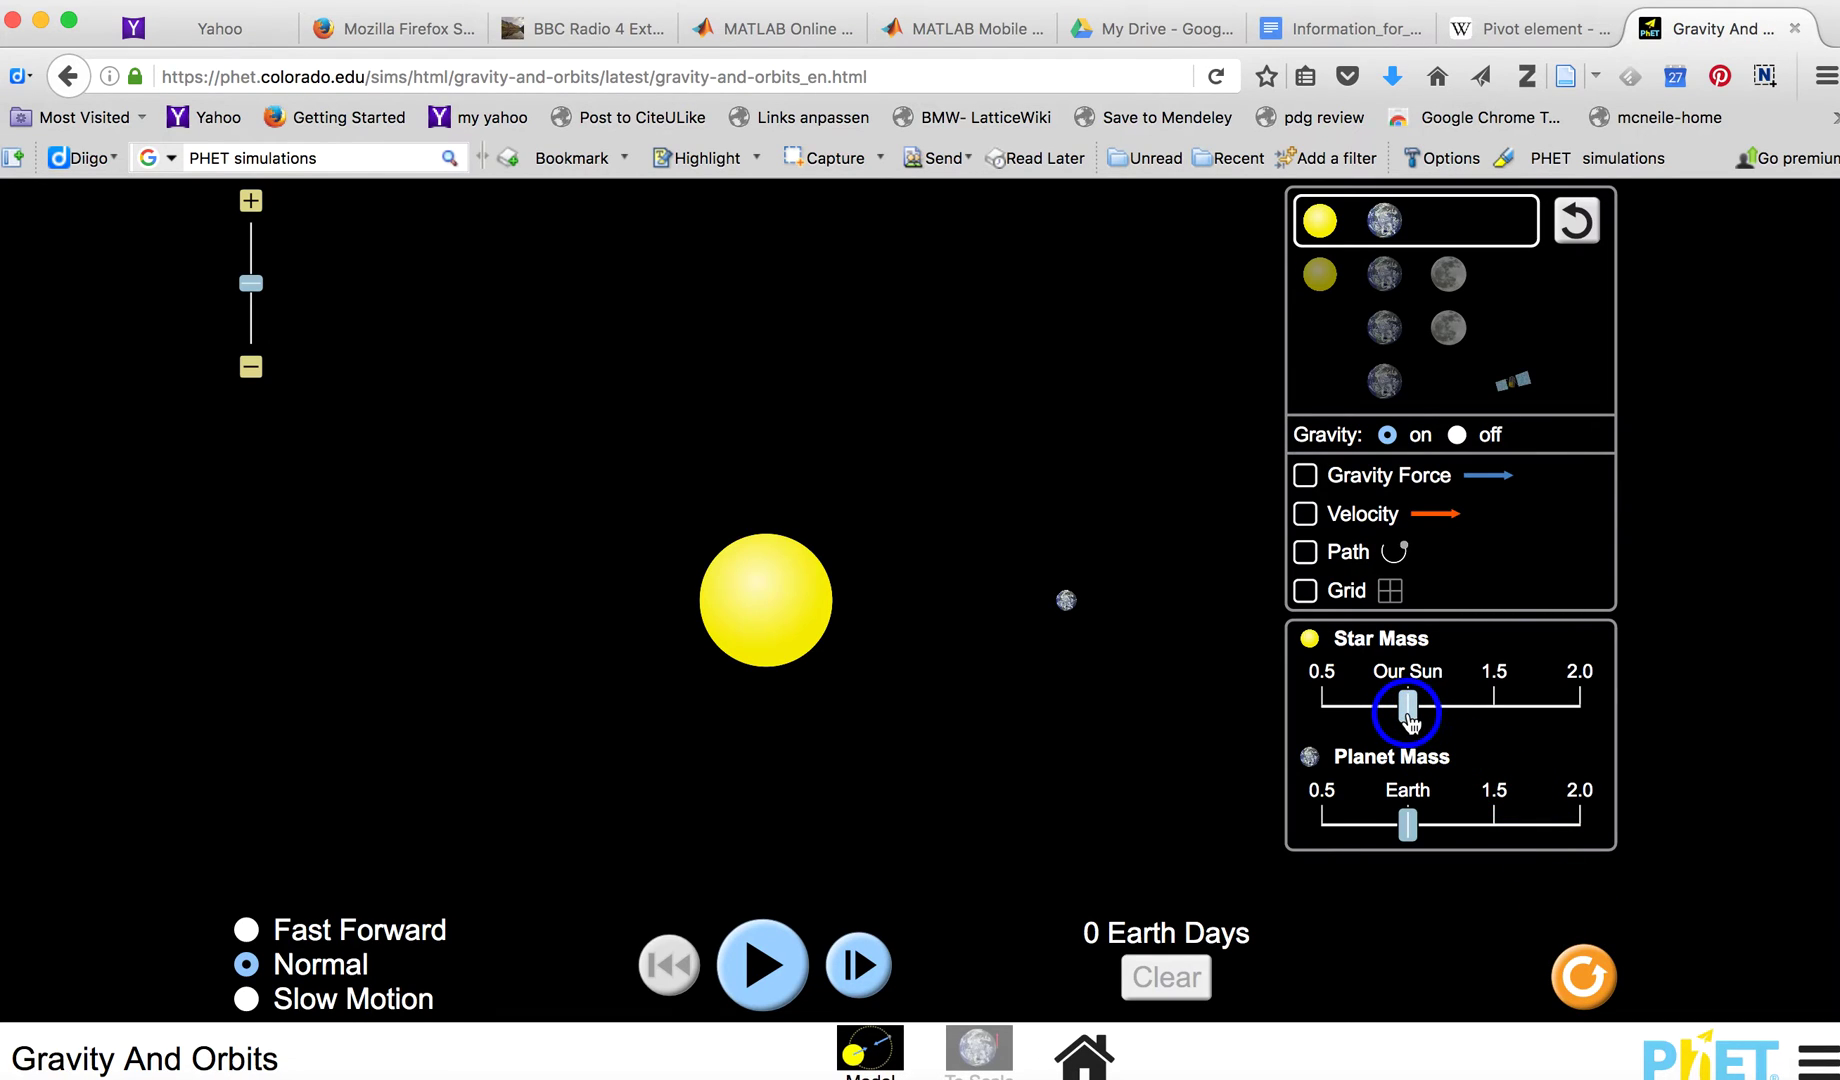
{"action": "left_click", "coordinate": [1304, 478]}
{"action": "left_click", "coordinate": [1304, 553]}
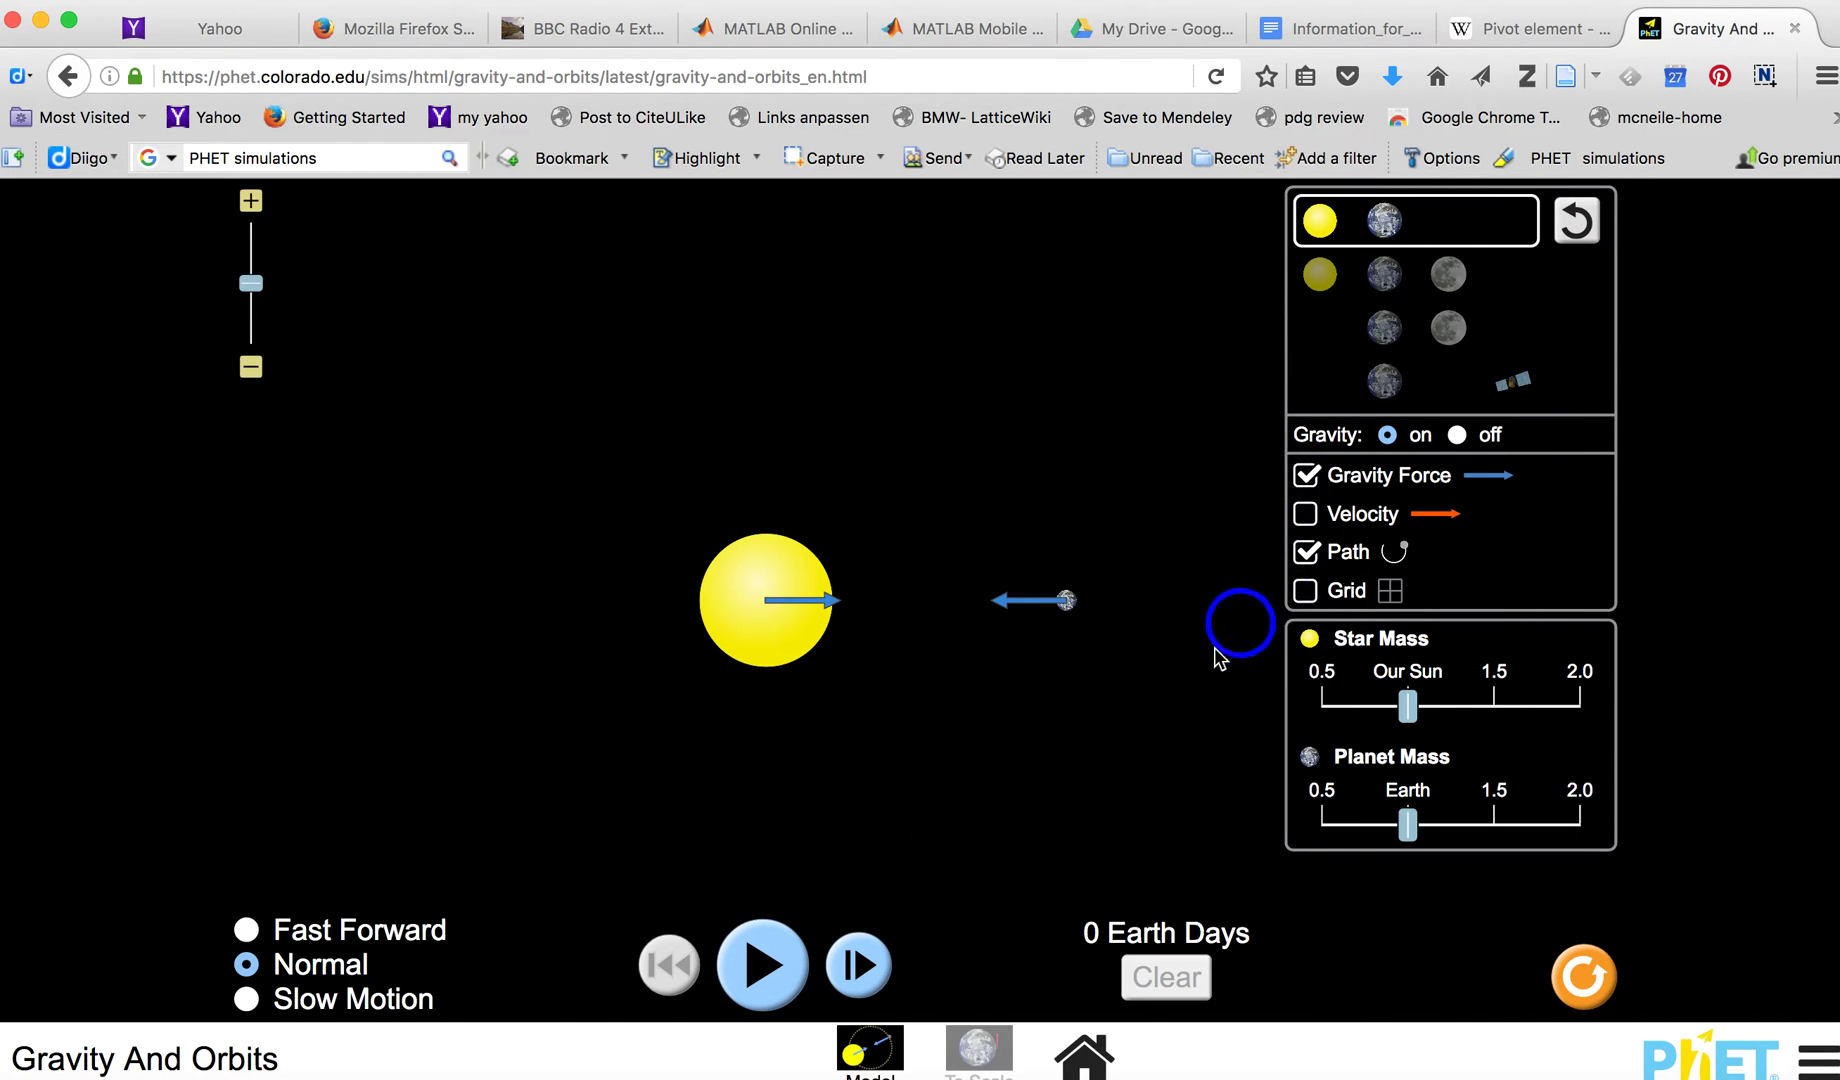
{"action": "left_click", "coordinate": [1306, 476]}
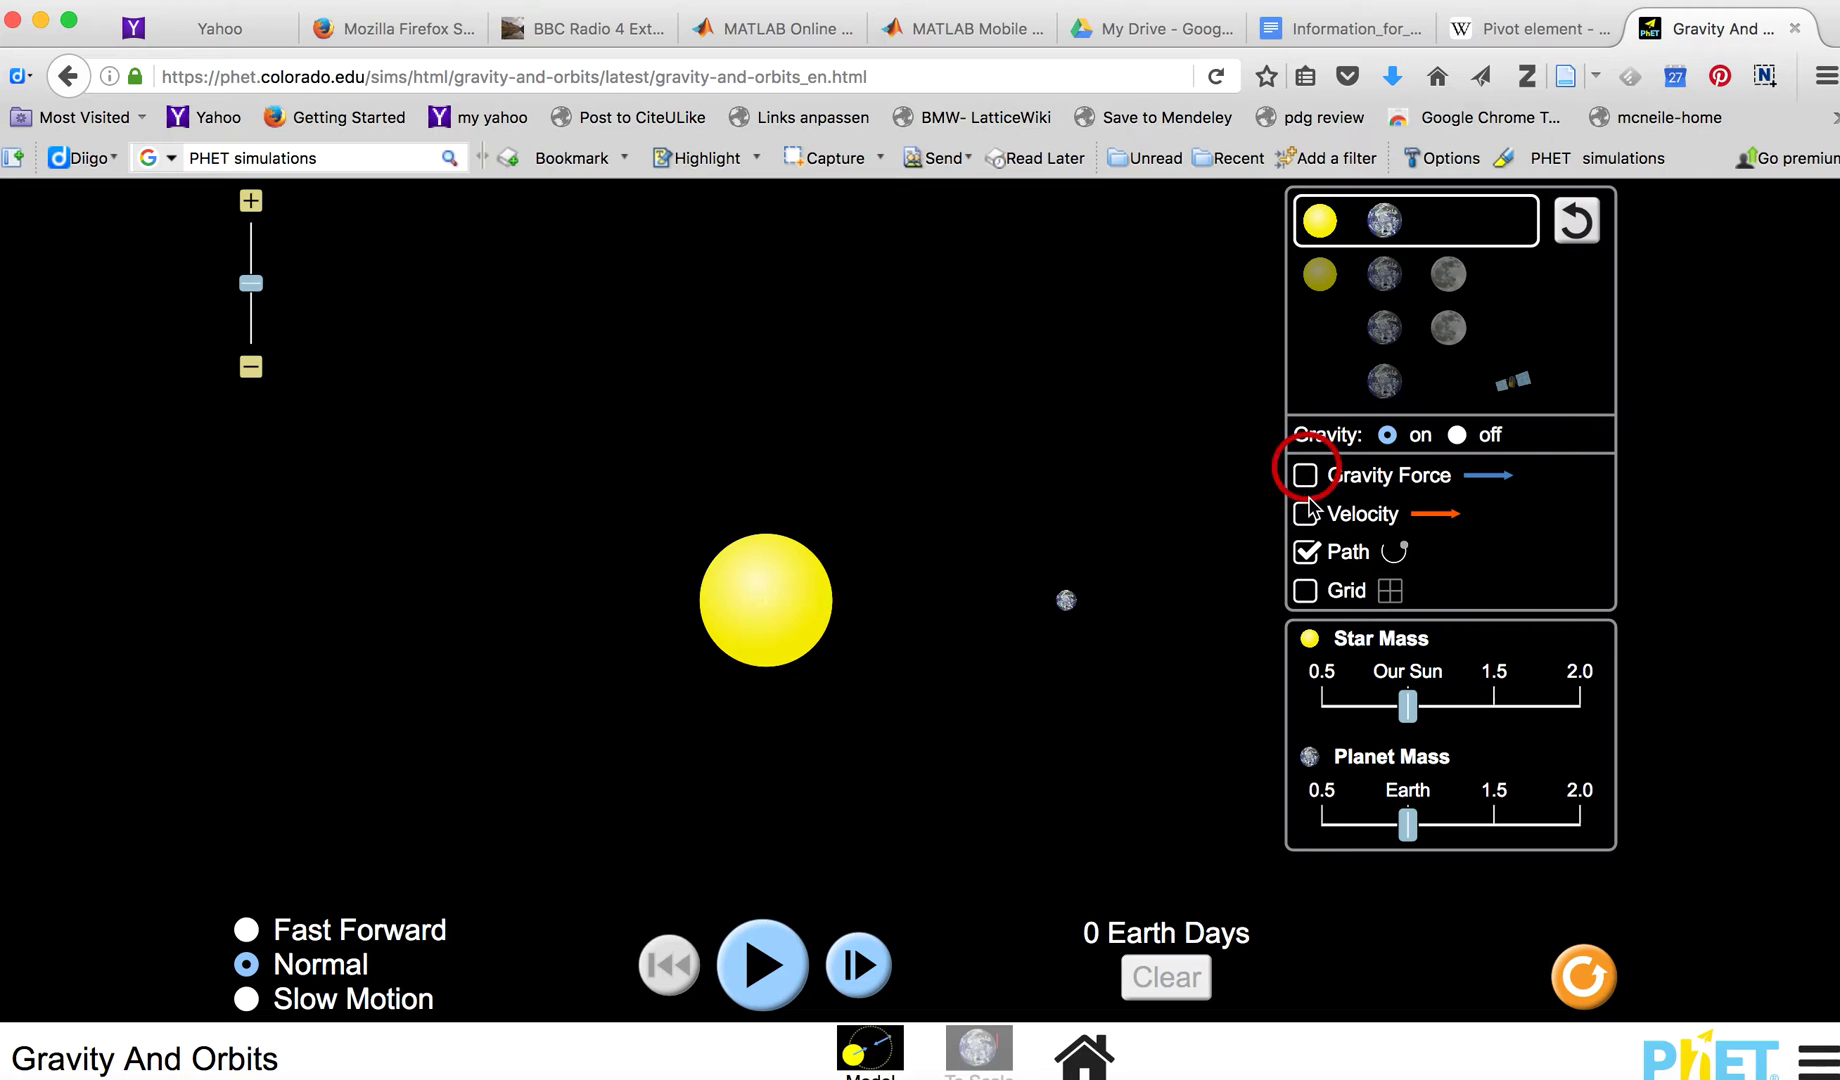
{"action": "left_click", "coordinate": [1306, 515]}
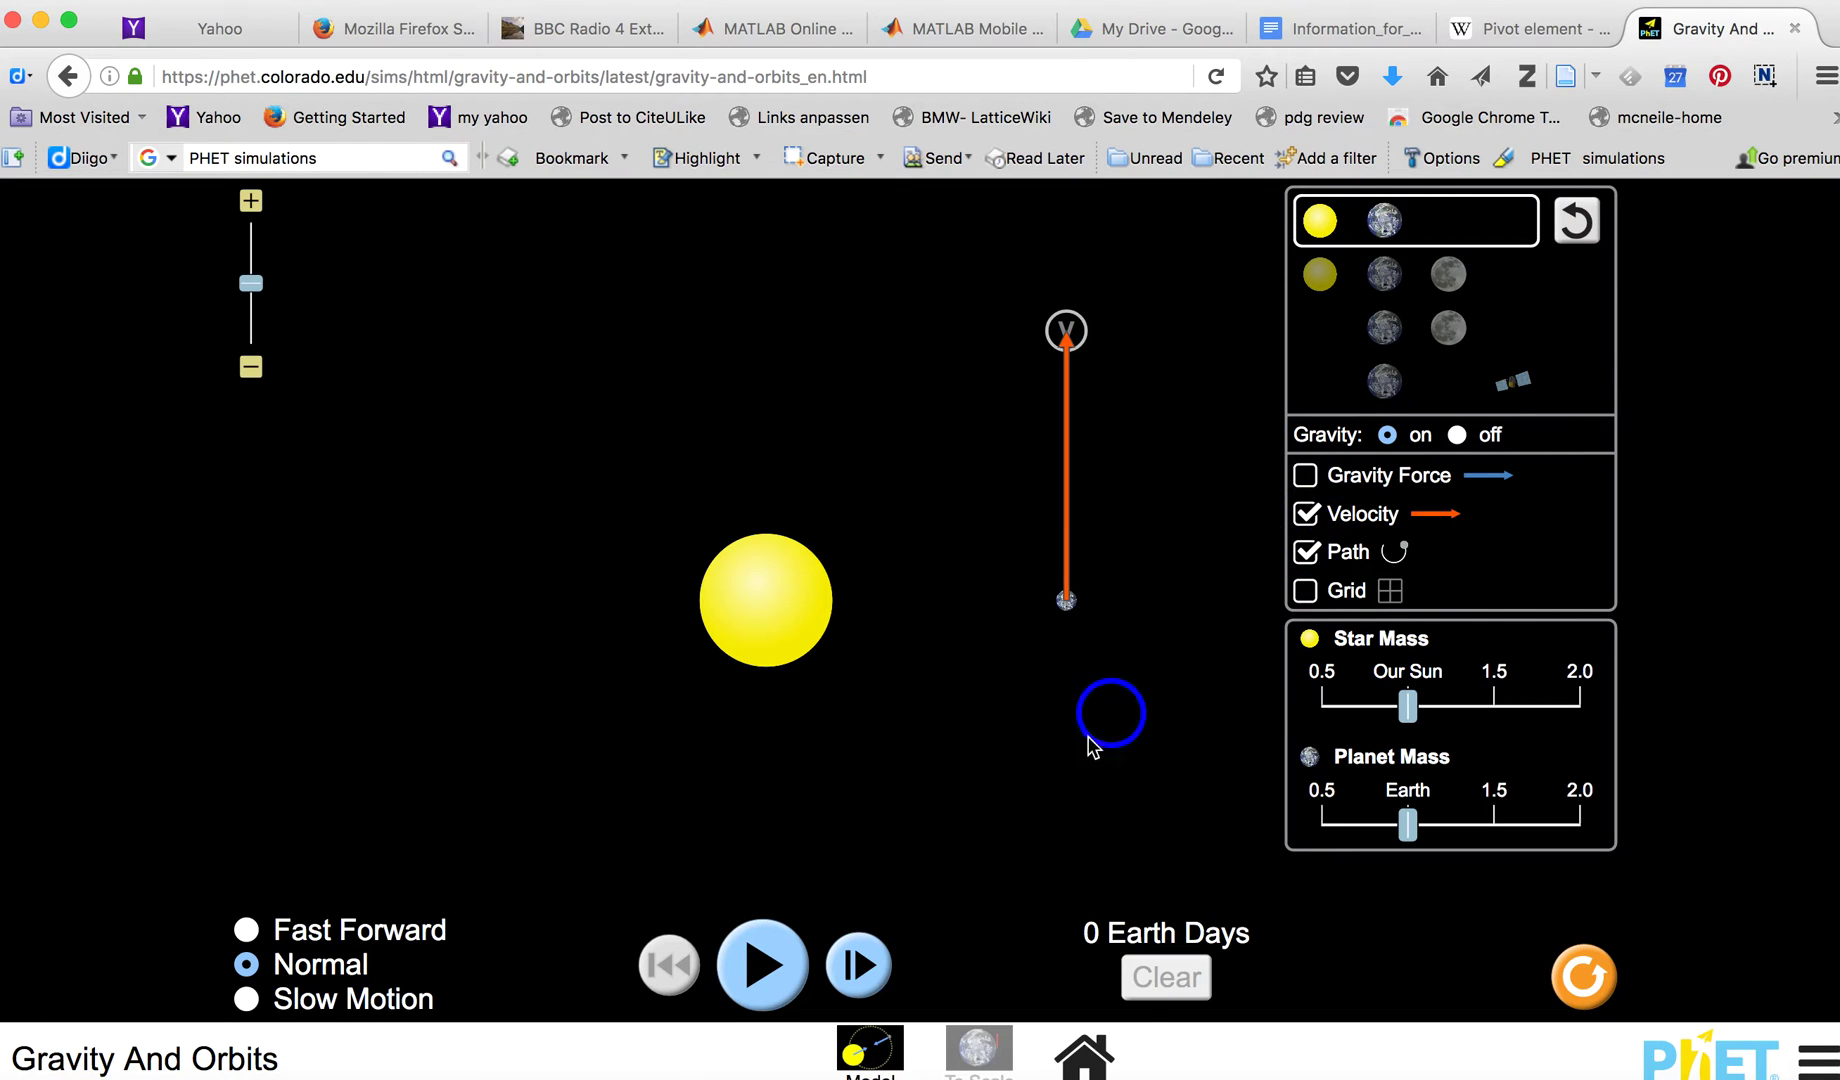
{"action": "left_click", "coordinate": [782, 942]}
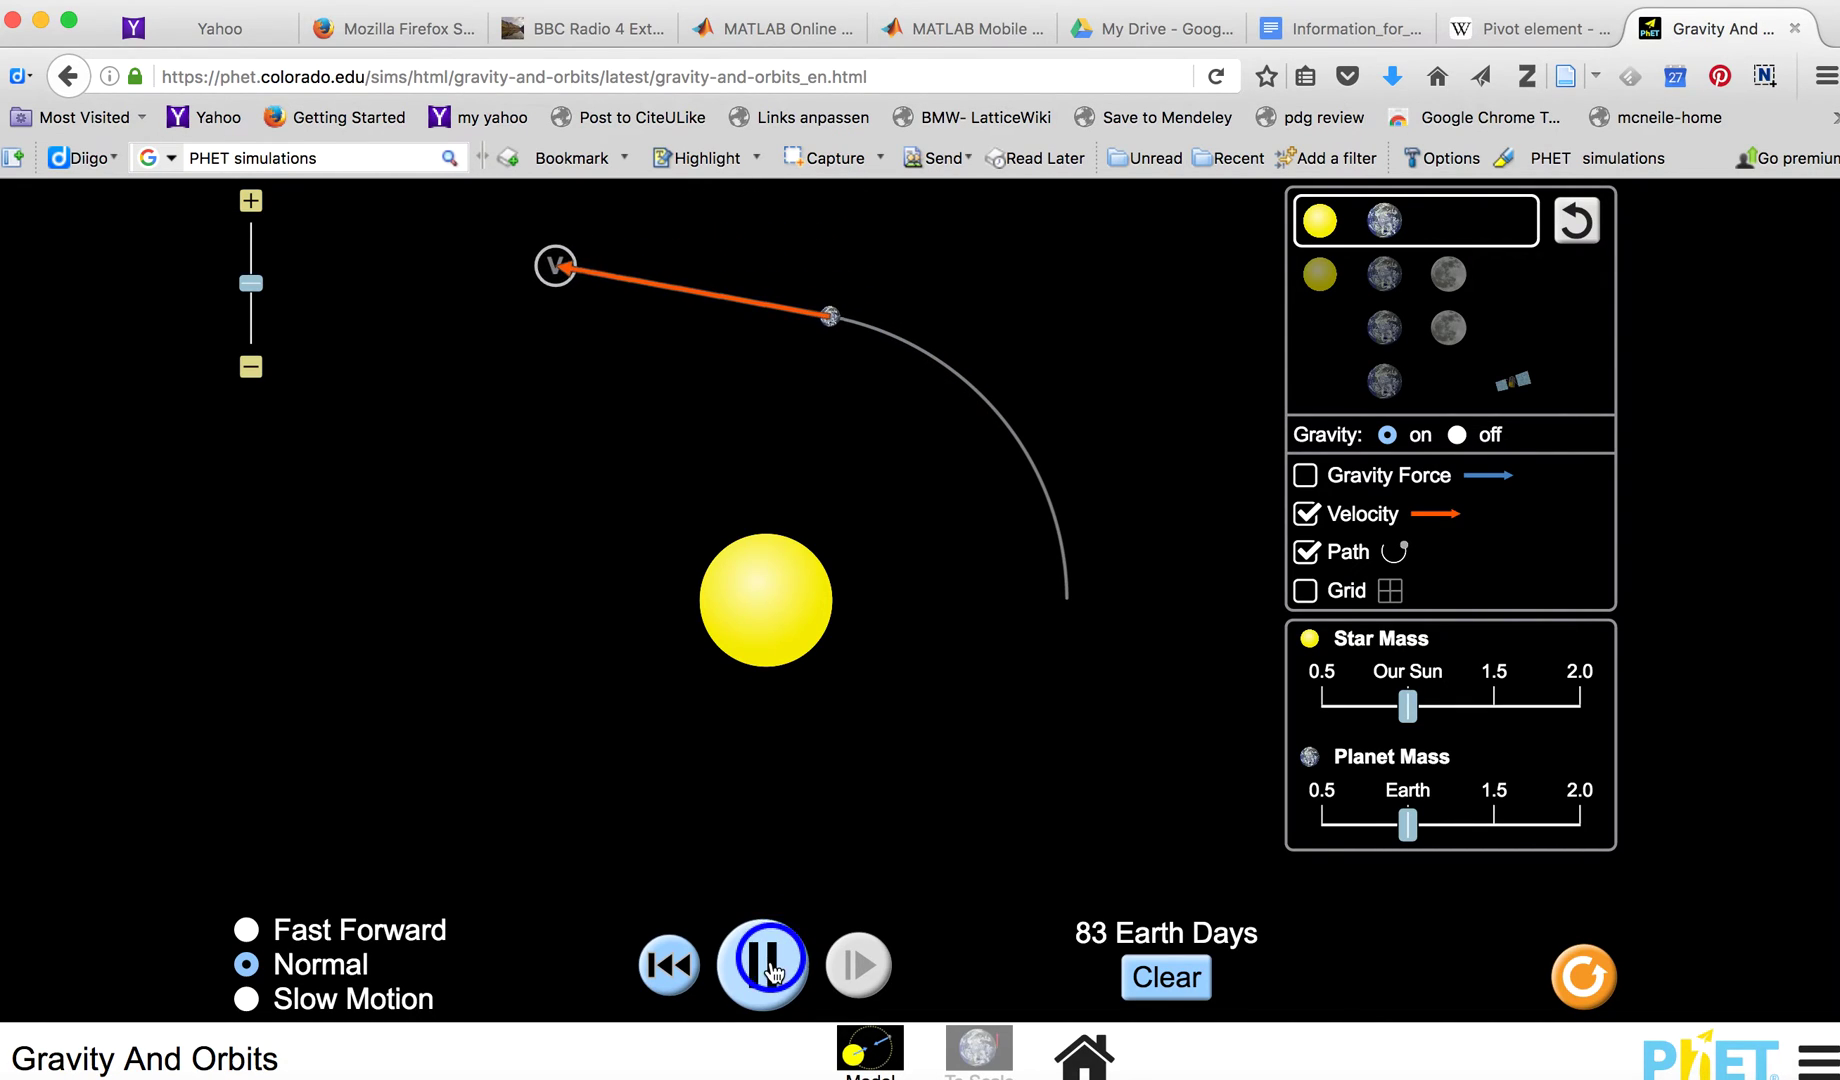
{"action": "left_click", "coordinate": [766, 965]}
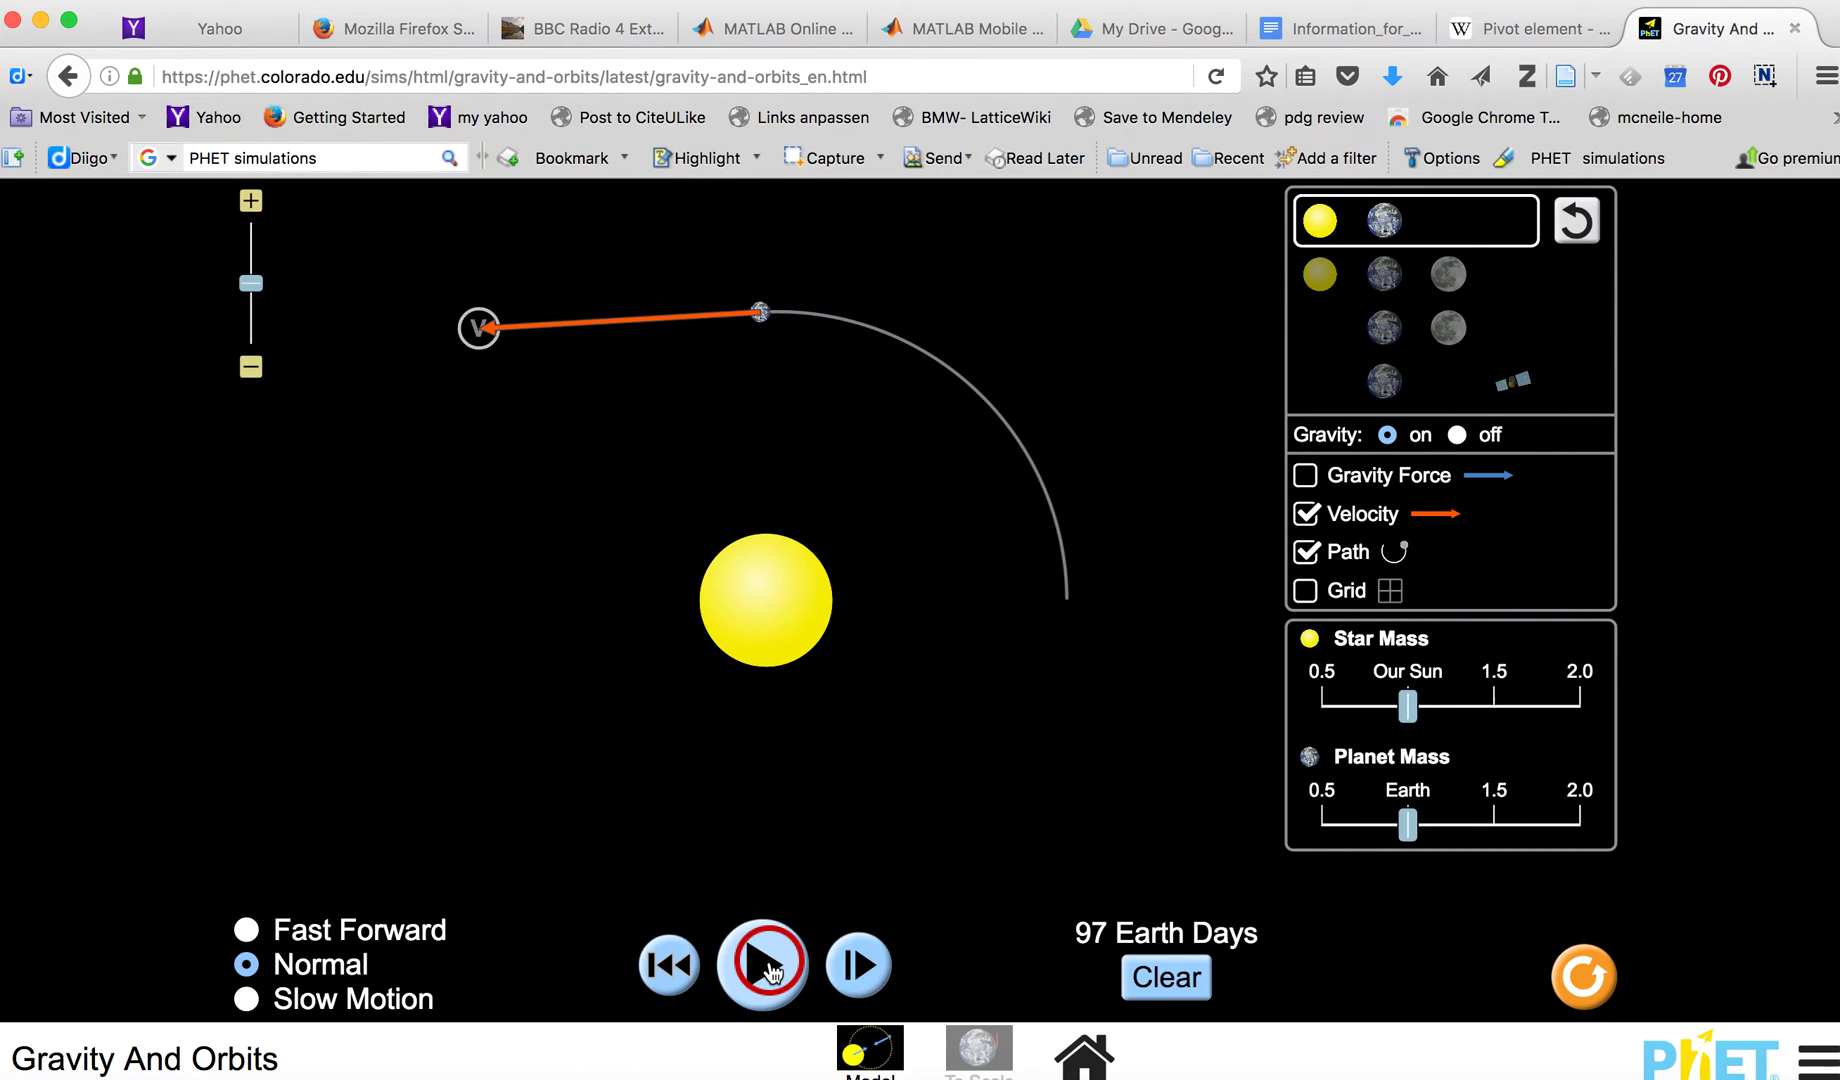
Reset the whole simulation and turn on the velocity and path displays for the Sun–Earth system.
{"action": "left_click", "coordinate": [1576, 979]}
{"action": "left_click", "coordinate": [1122, 633]}
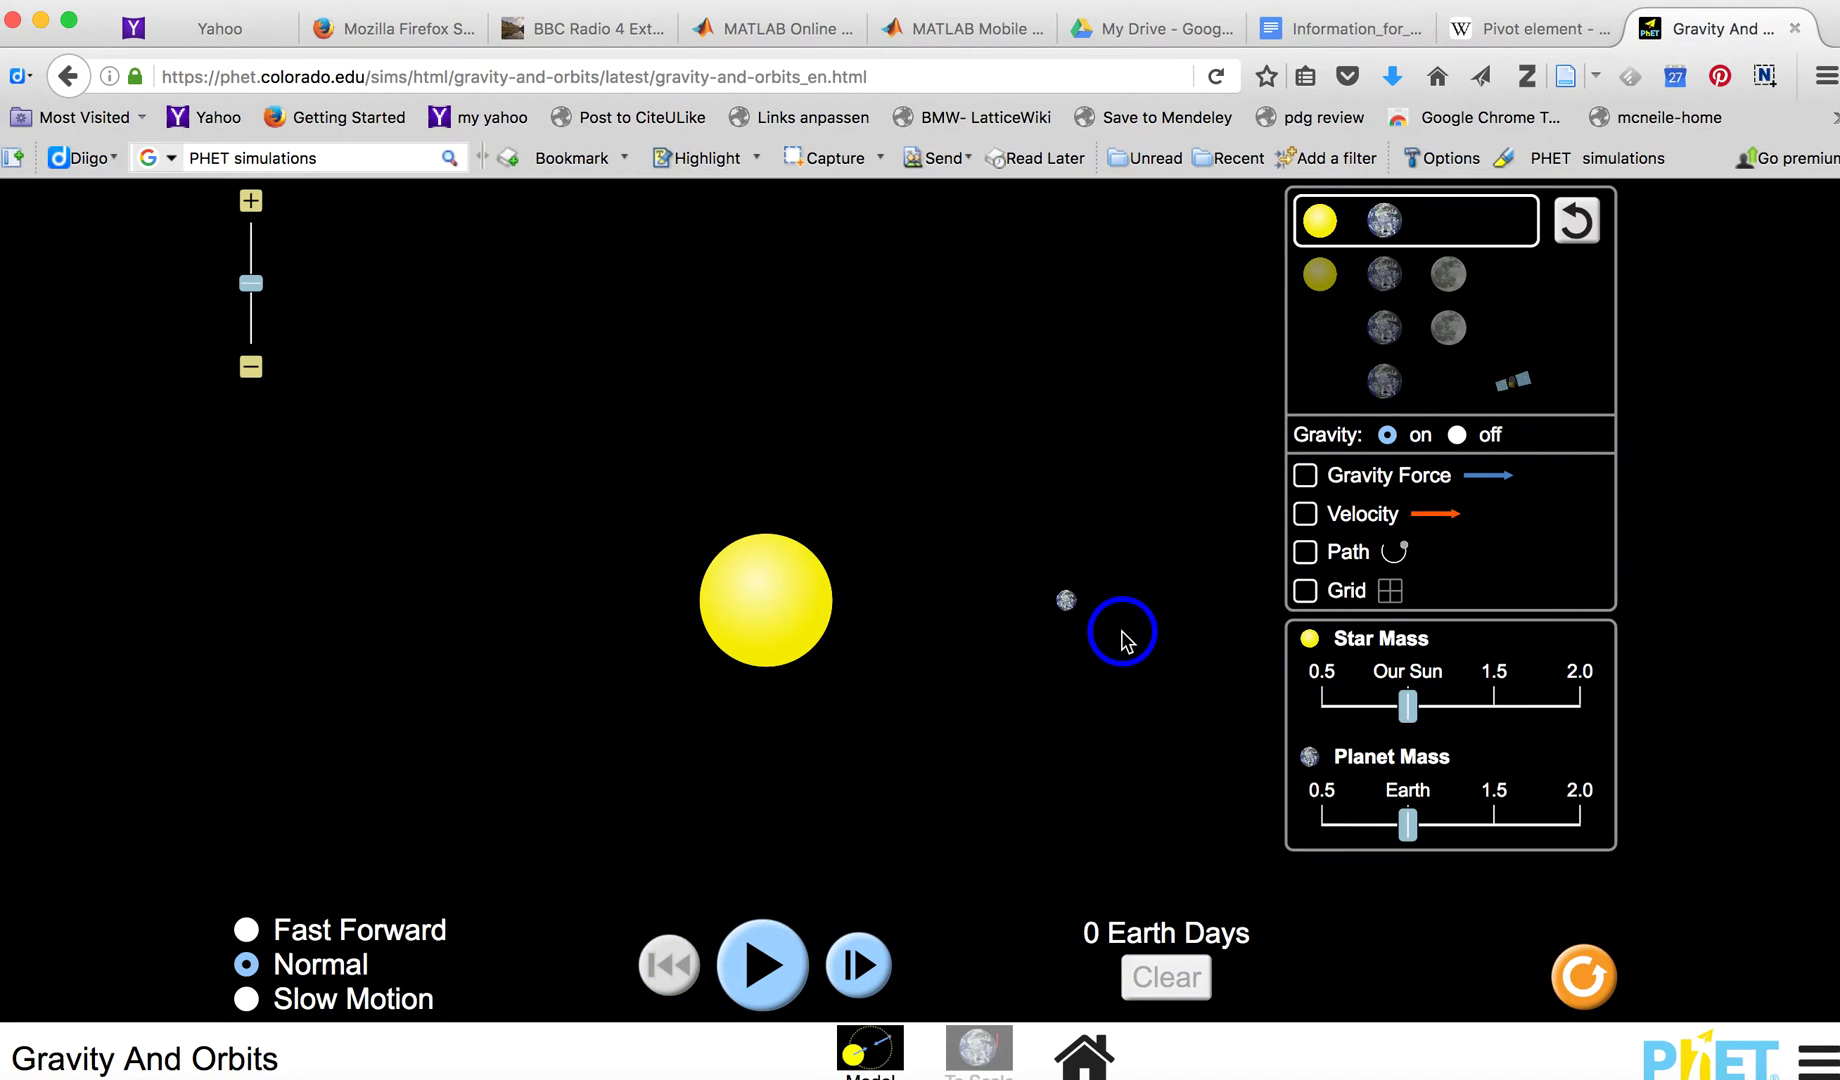
{"action": "left_click", "coordinate": [1308, 517]}
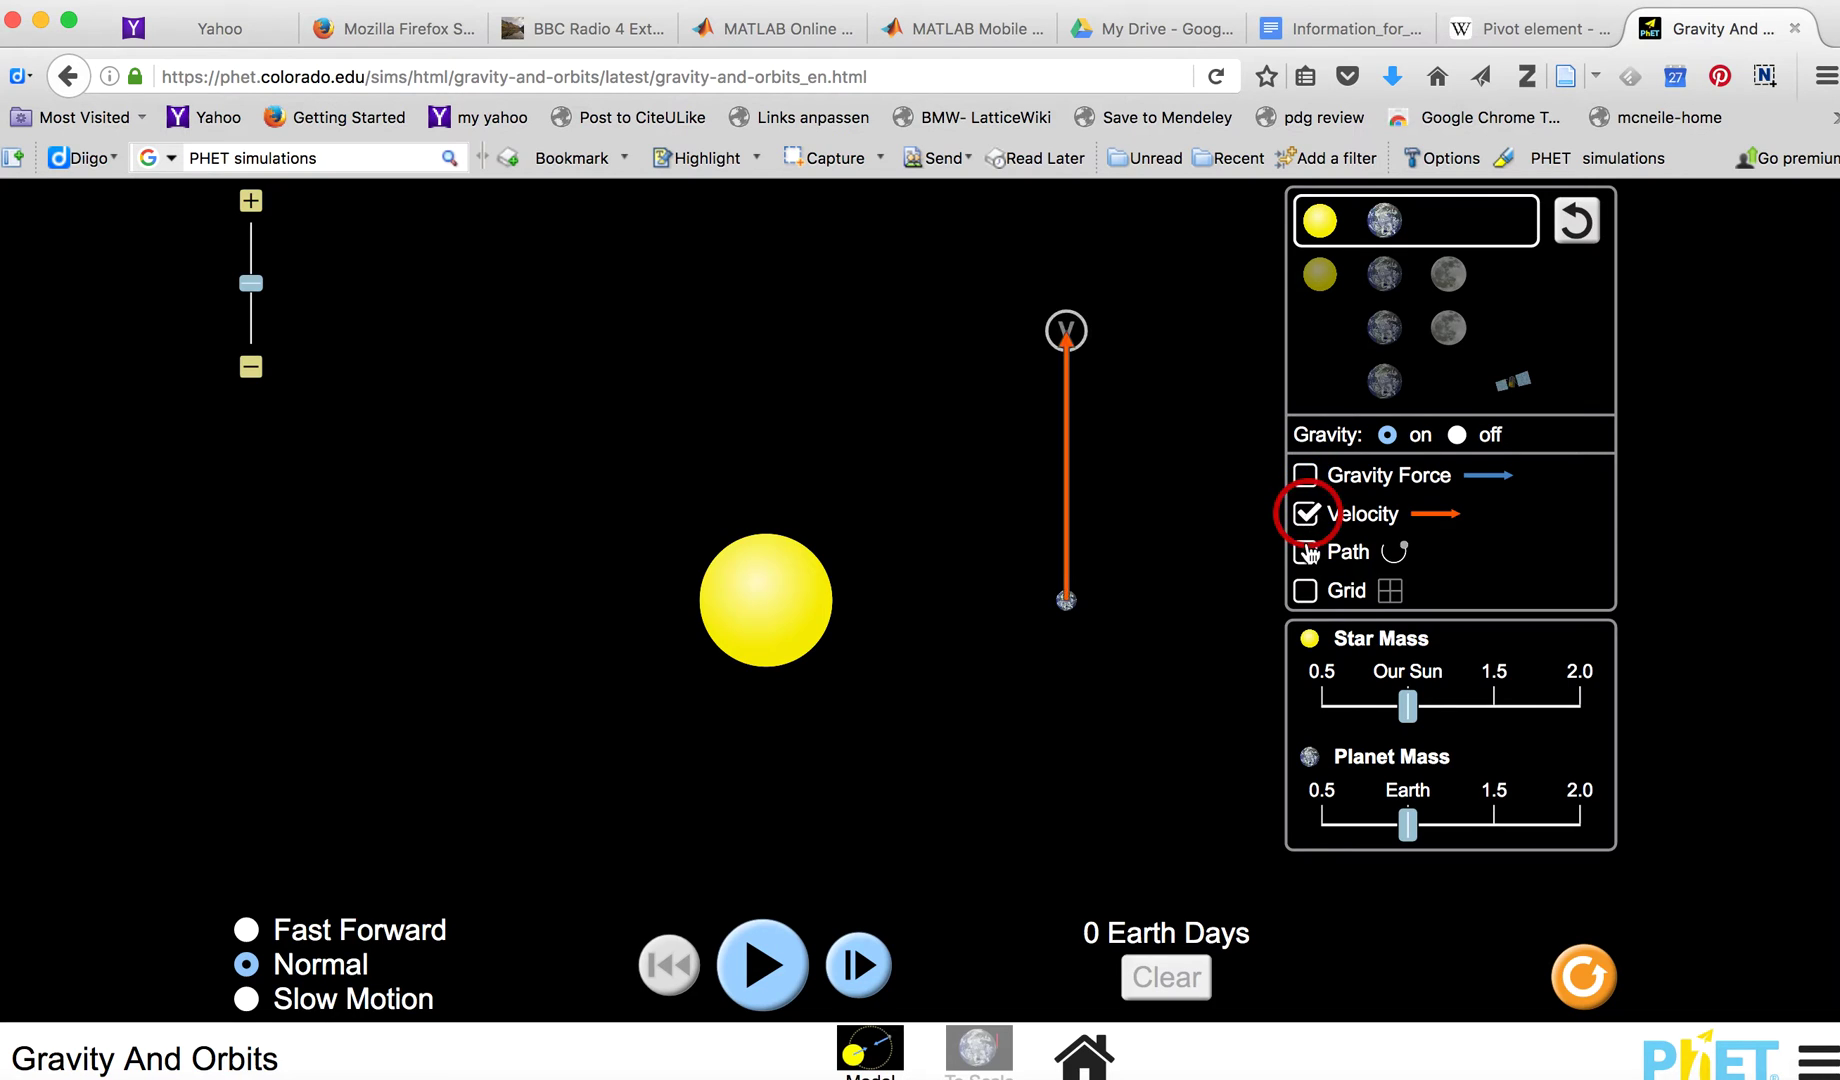
{"action": "left_click", "coordinate": [1307, 556]}
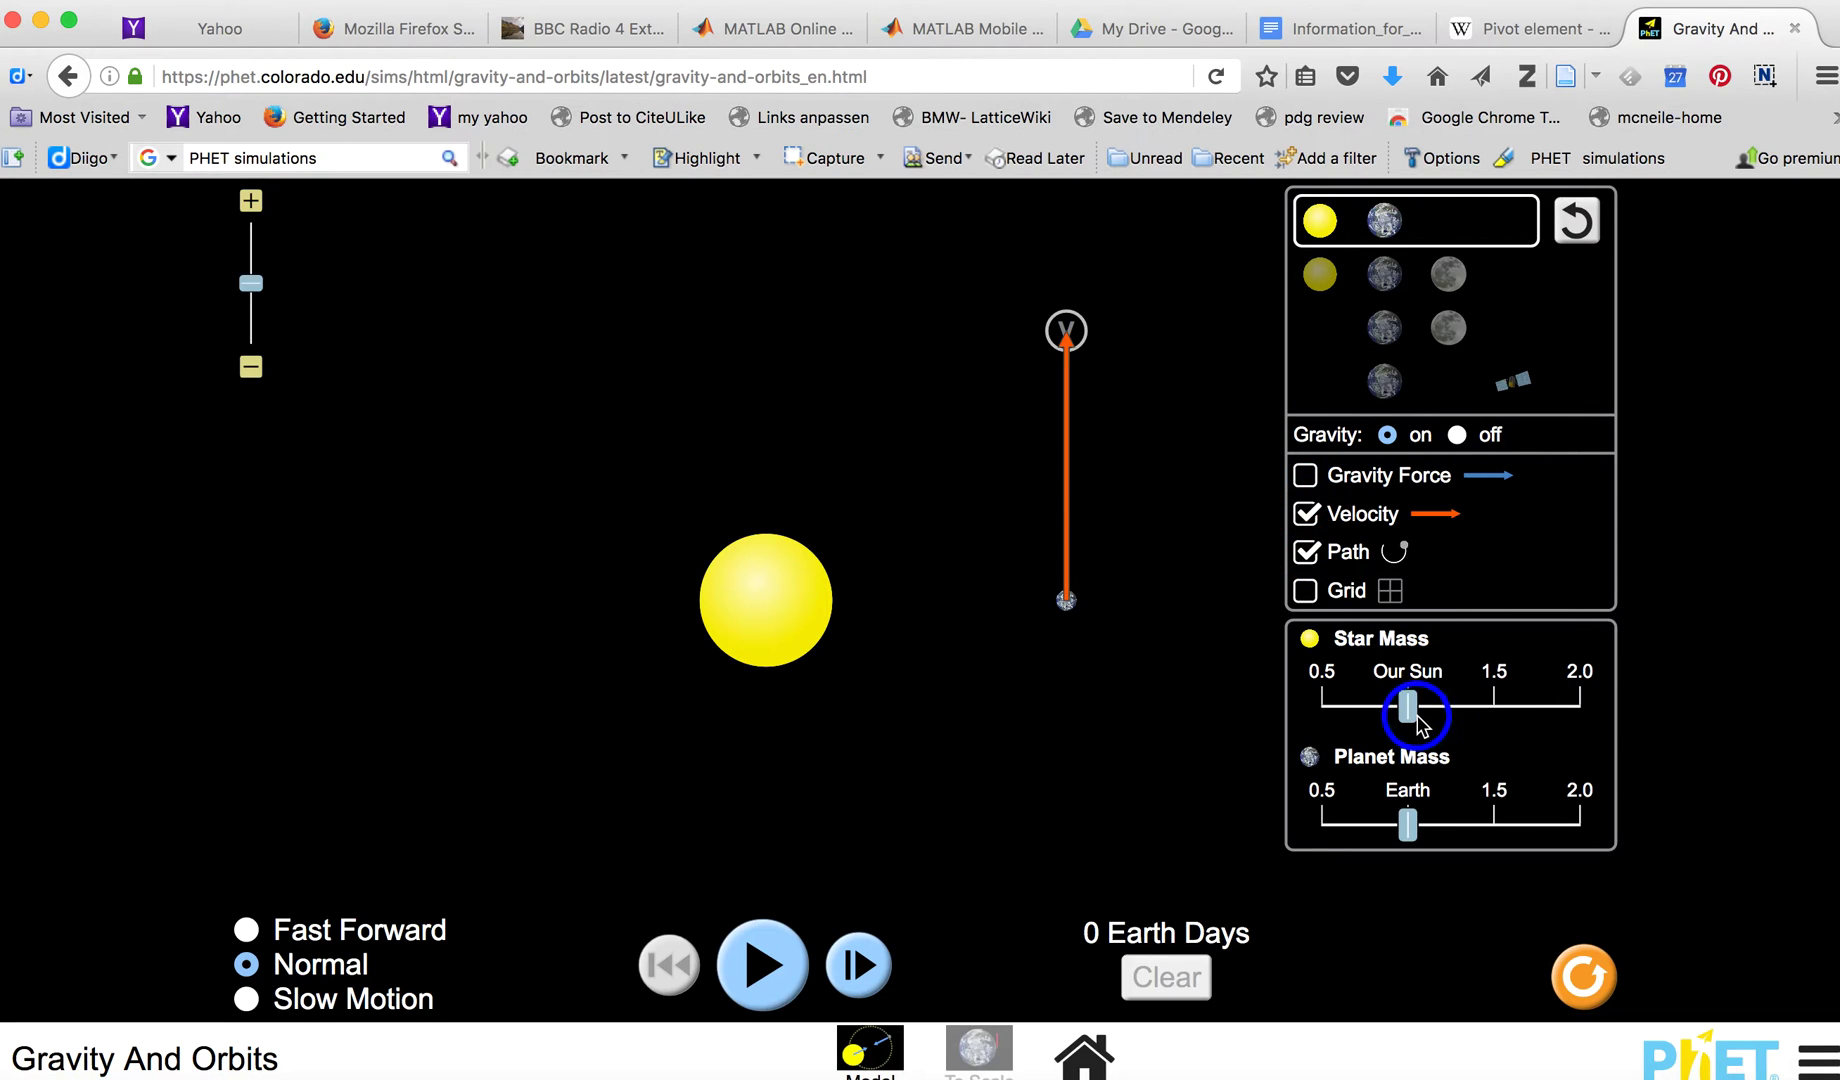
Set the star mass to 0.5, run the orbit briefly, and pause it.
{"action": "left_click_drag", "start_coordinate": [1410, 715], "coordinate": [1325, 716]}
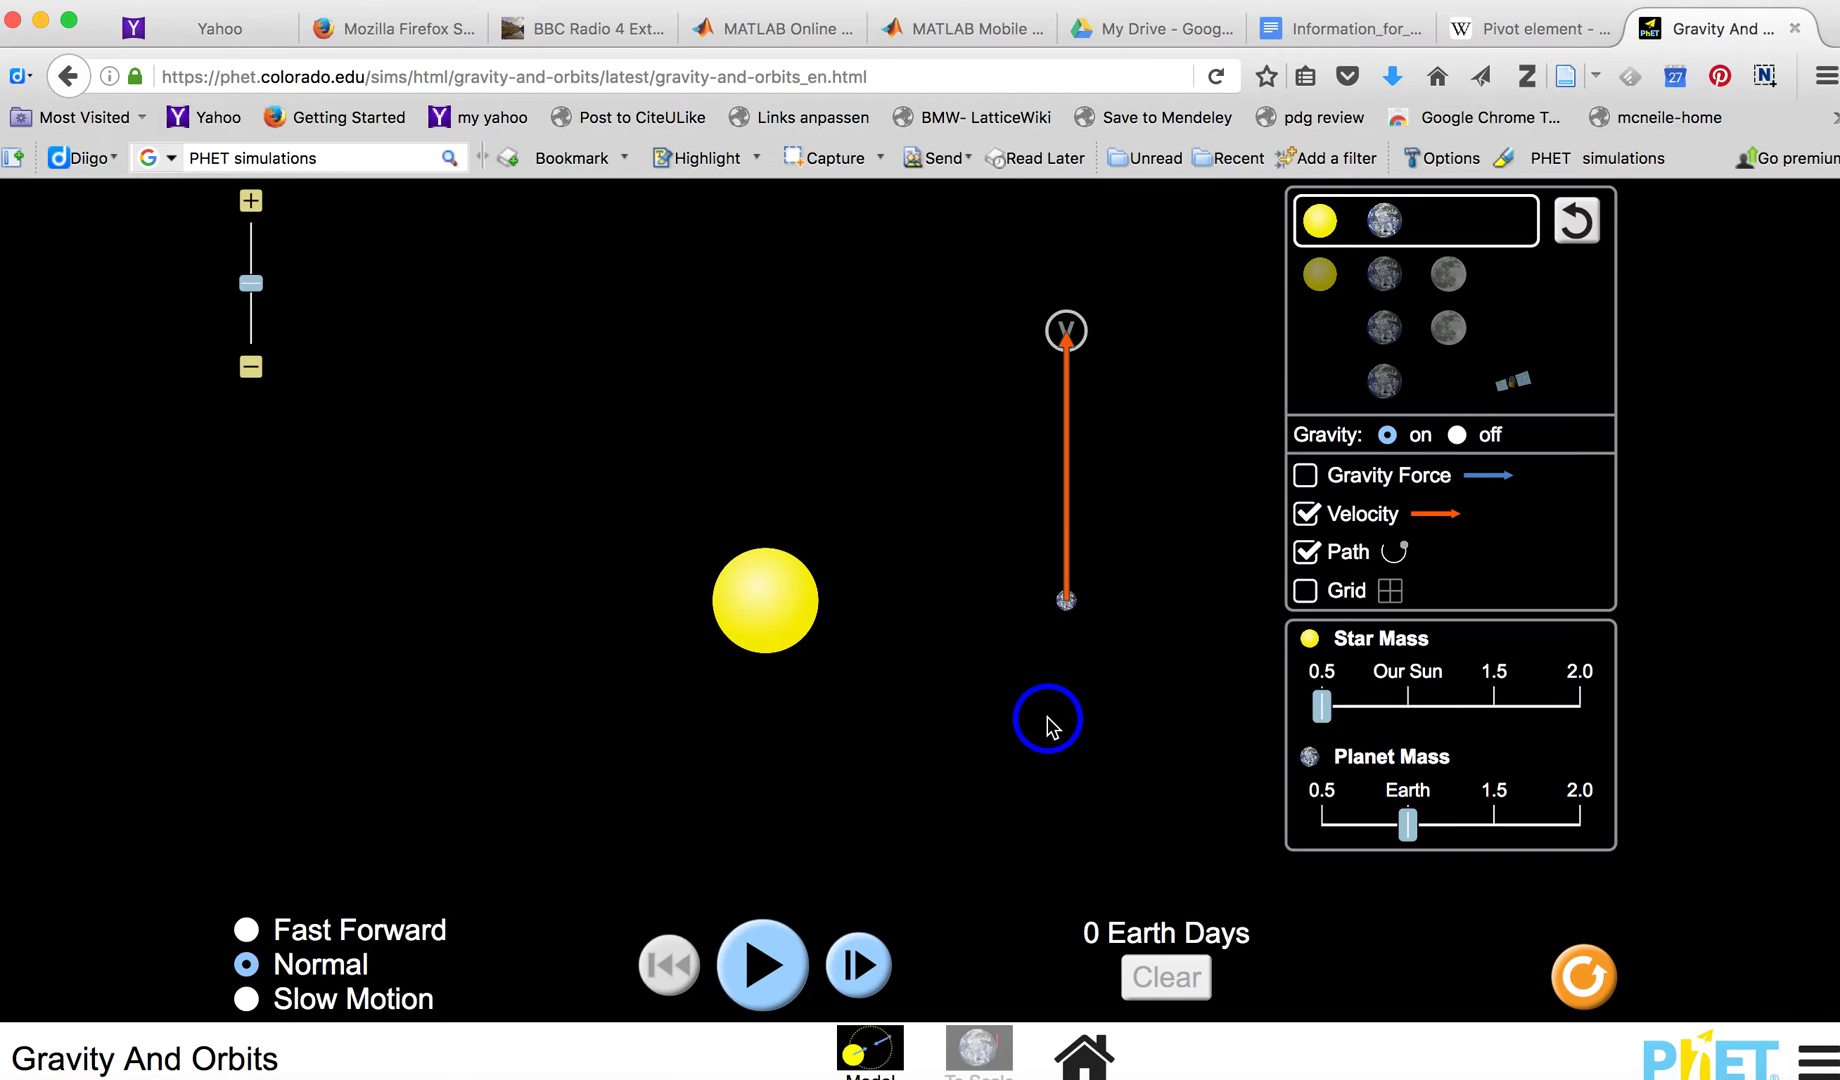
{"action": "left_click", "coordinate": [758, 966]}
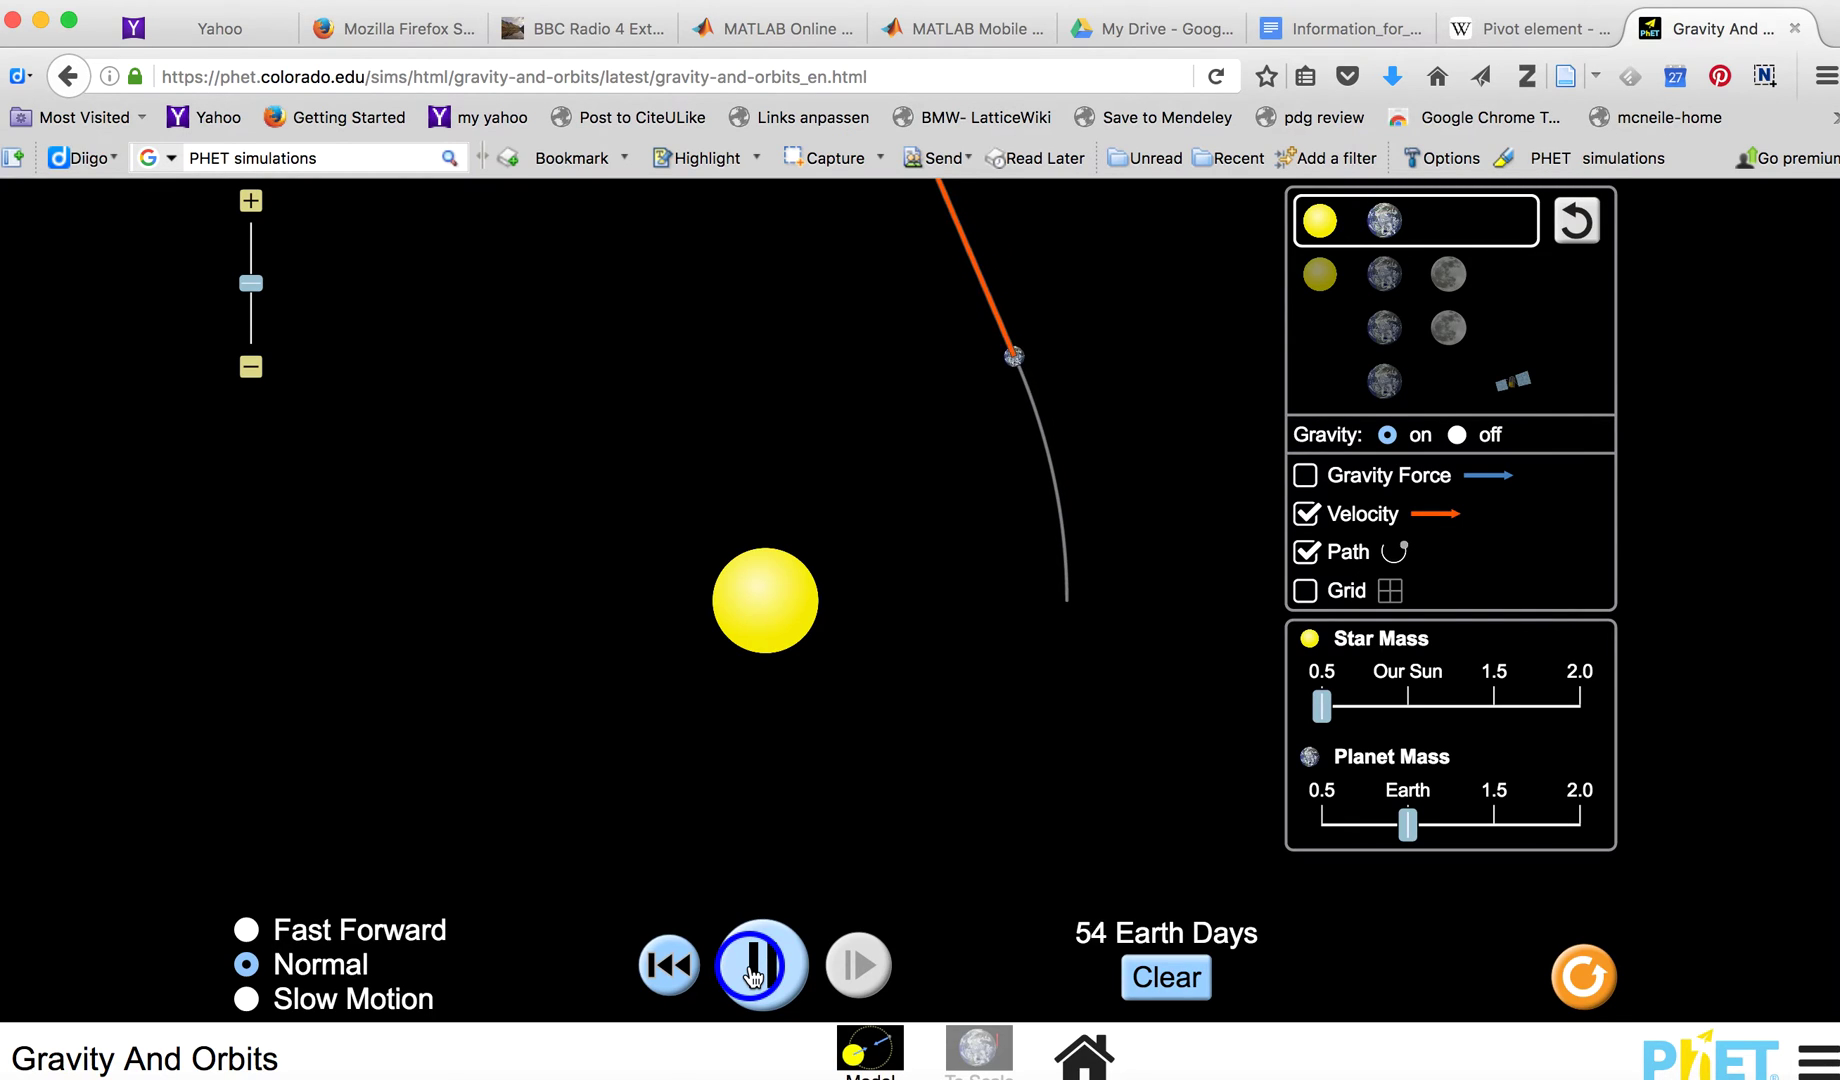
{"action": "left_click", "coordinate": [755, 975]}
{"action": "left_click", "coordinate": [1159, 812]}
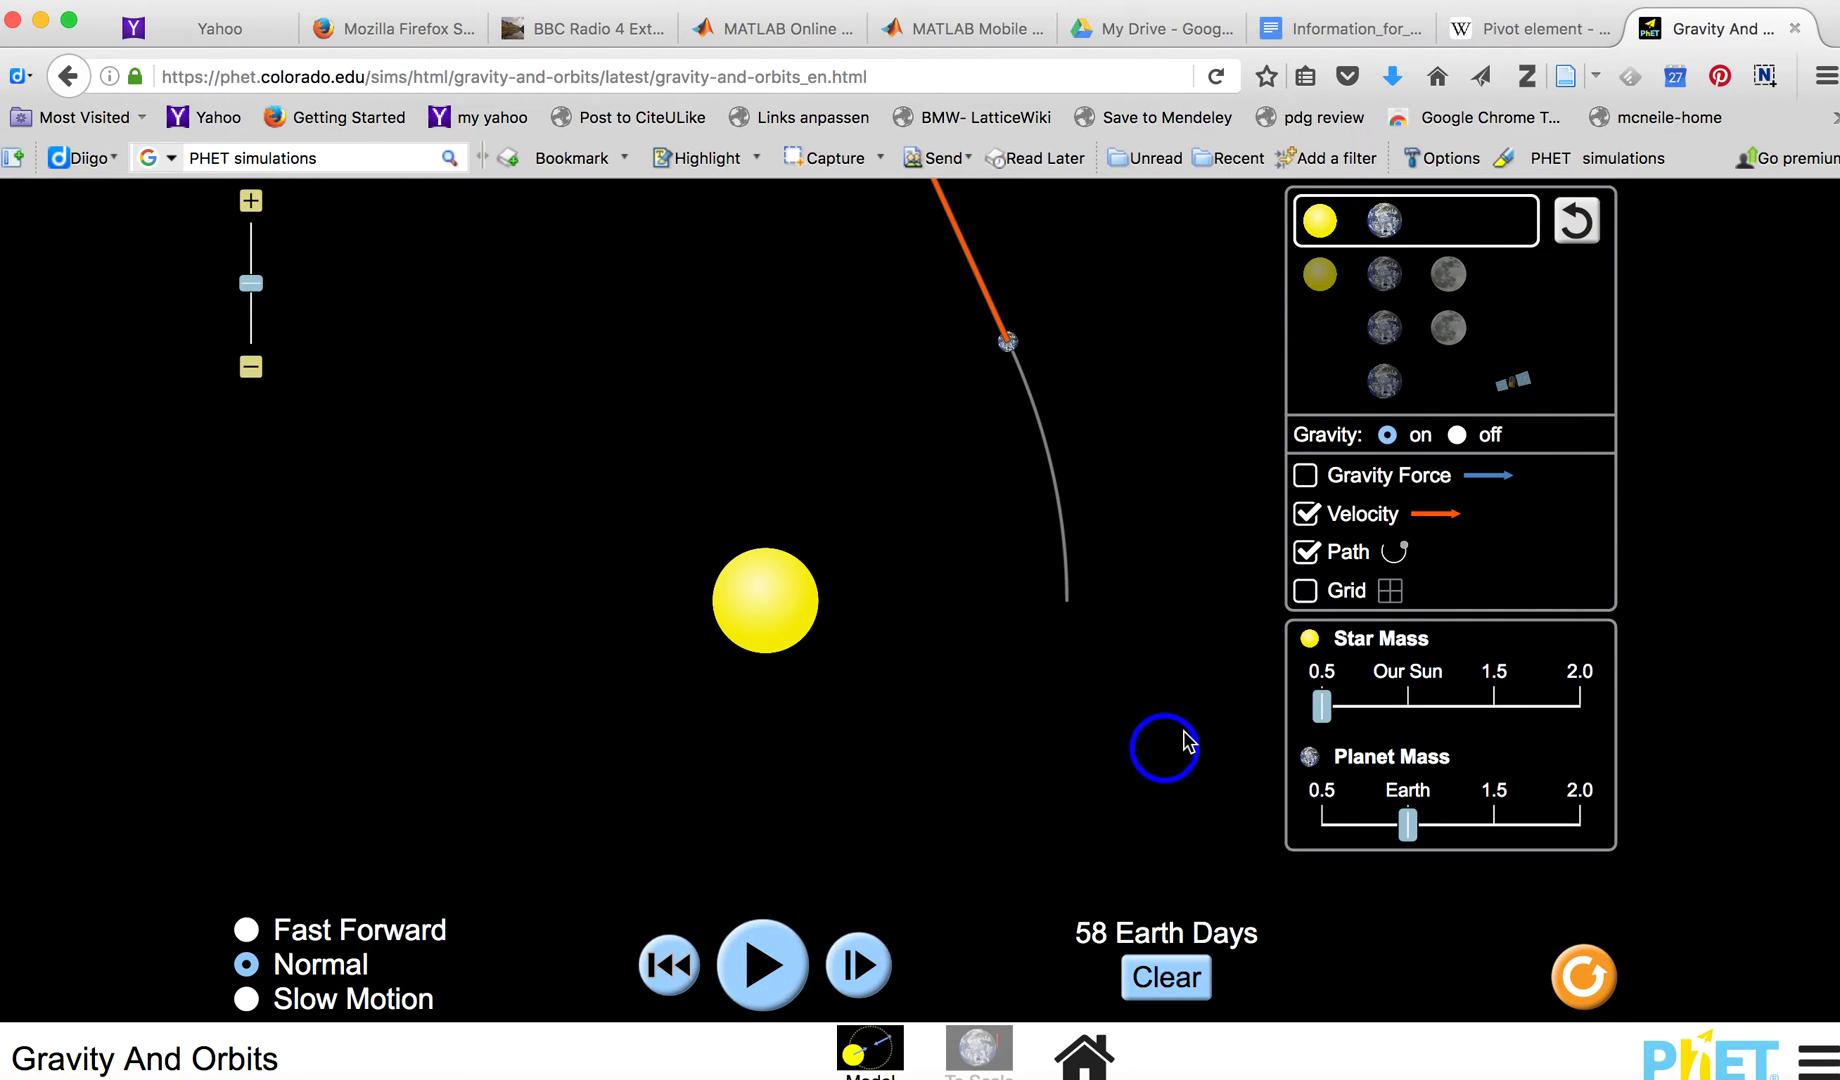
Reset the whole simulation and set the star mass to 0.5.
{"action": "left_click", "coordinate": [1578, 982]}
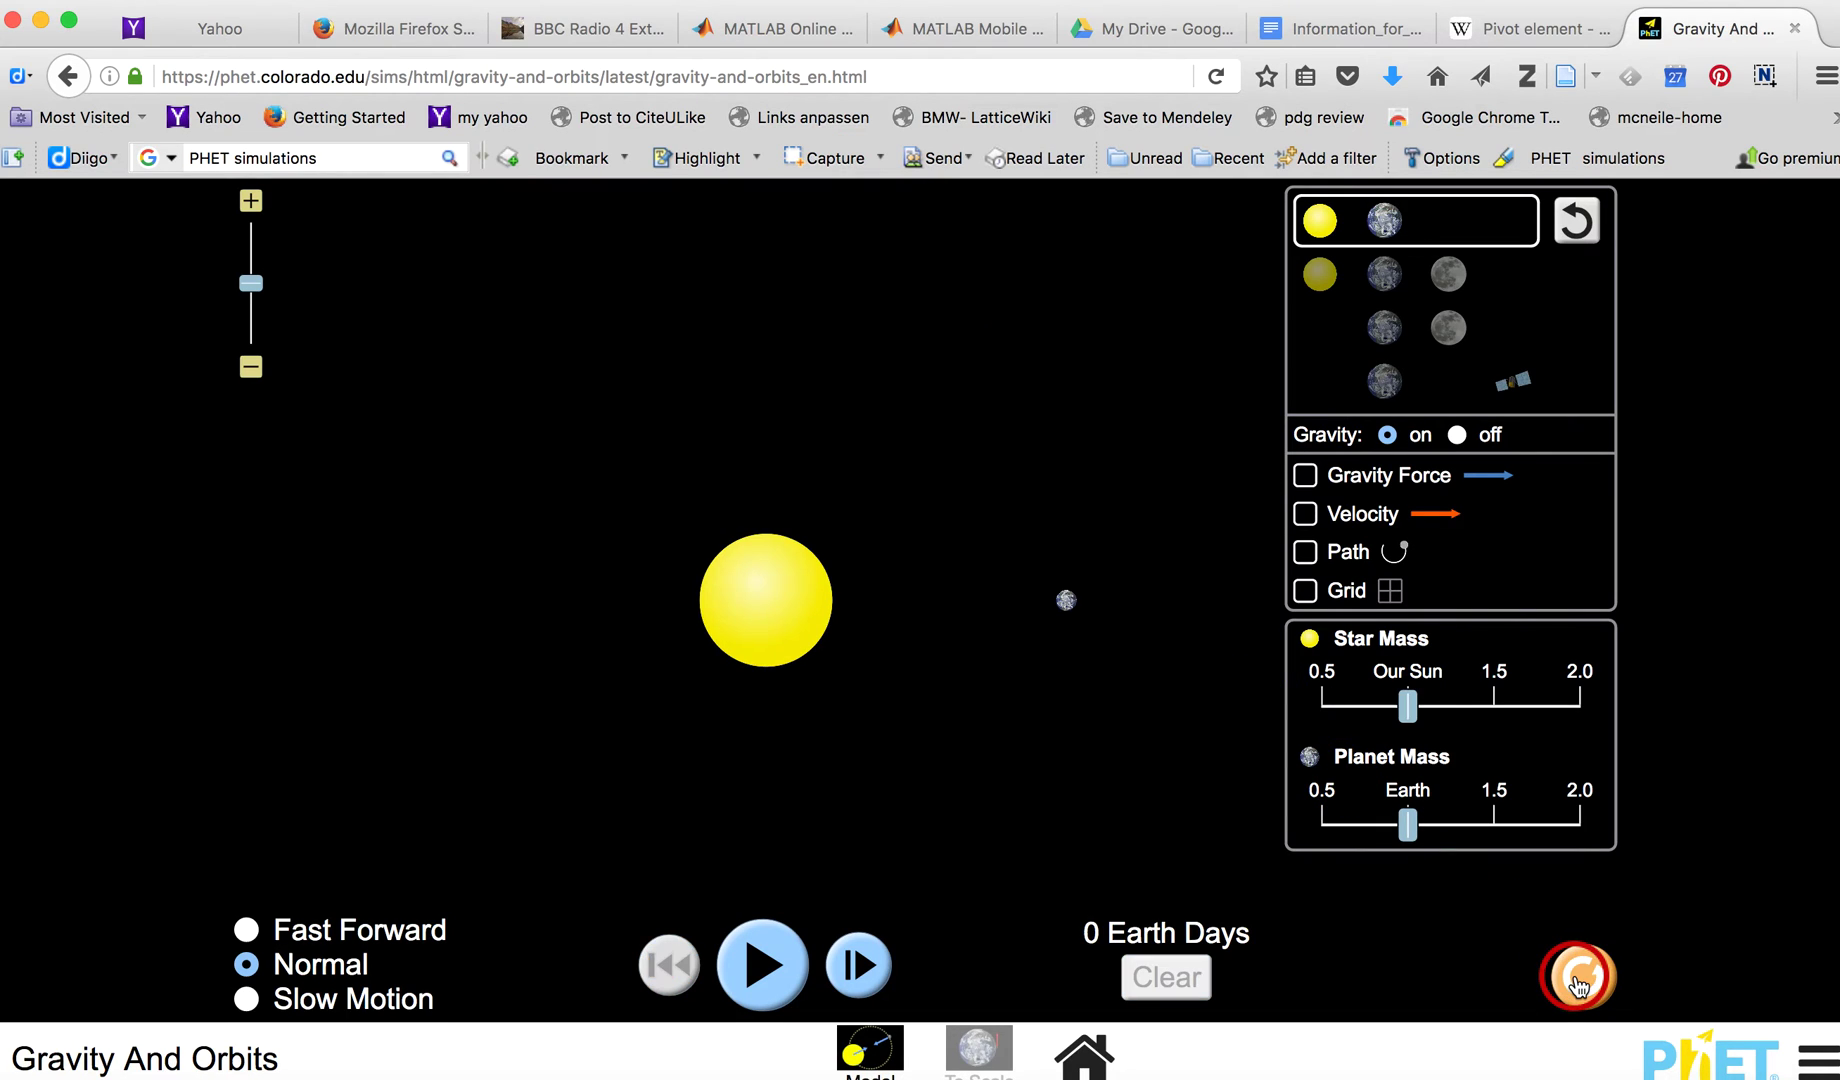
{"action": "left_click", "coordinate": [1343, 482]}
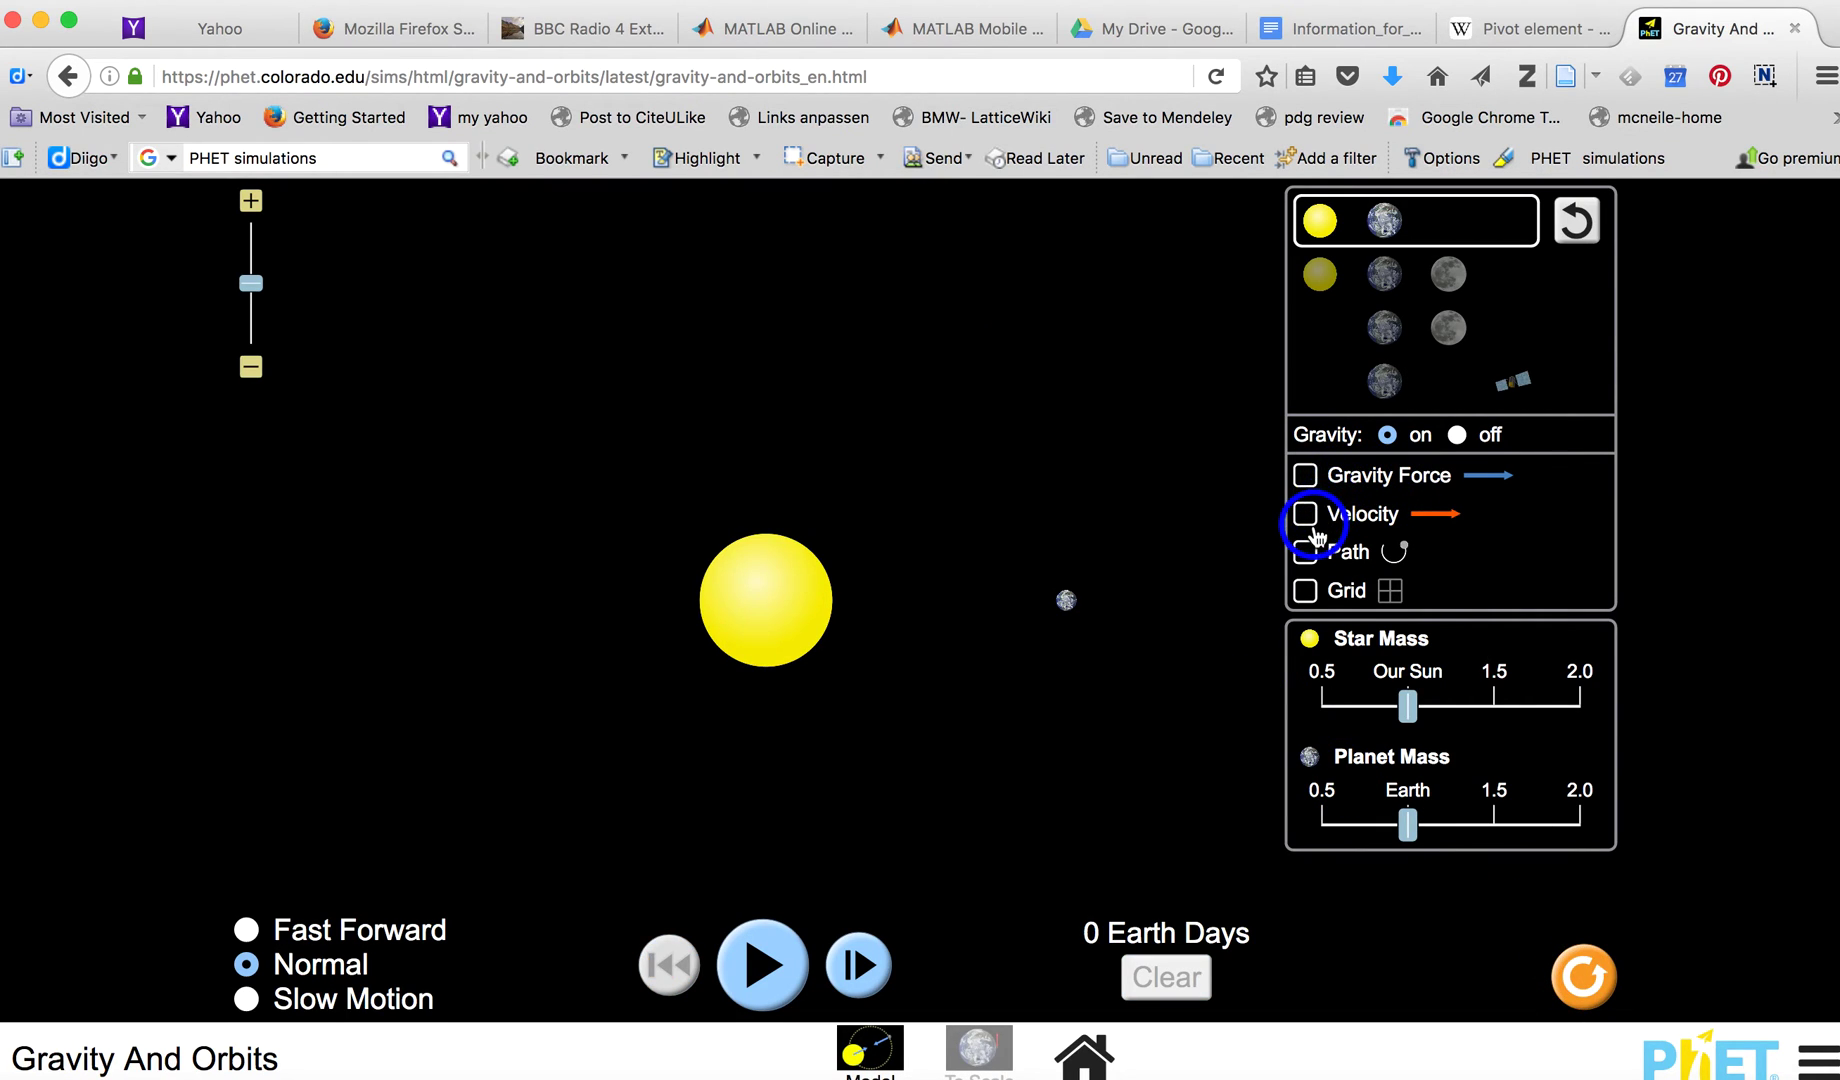
{"action": "left_click_drag", "start_coordinate": [1405, 706], "coordinate": [1323, 709]}
{"action": "left_click", "coordinate": [1158, 712]}
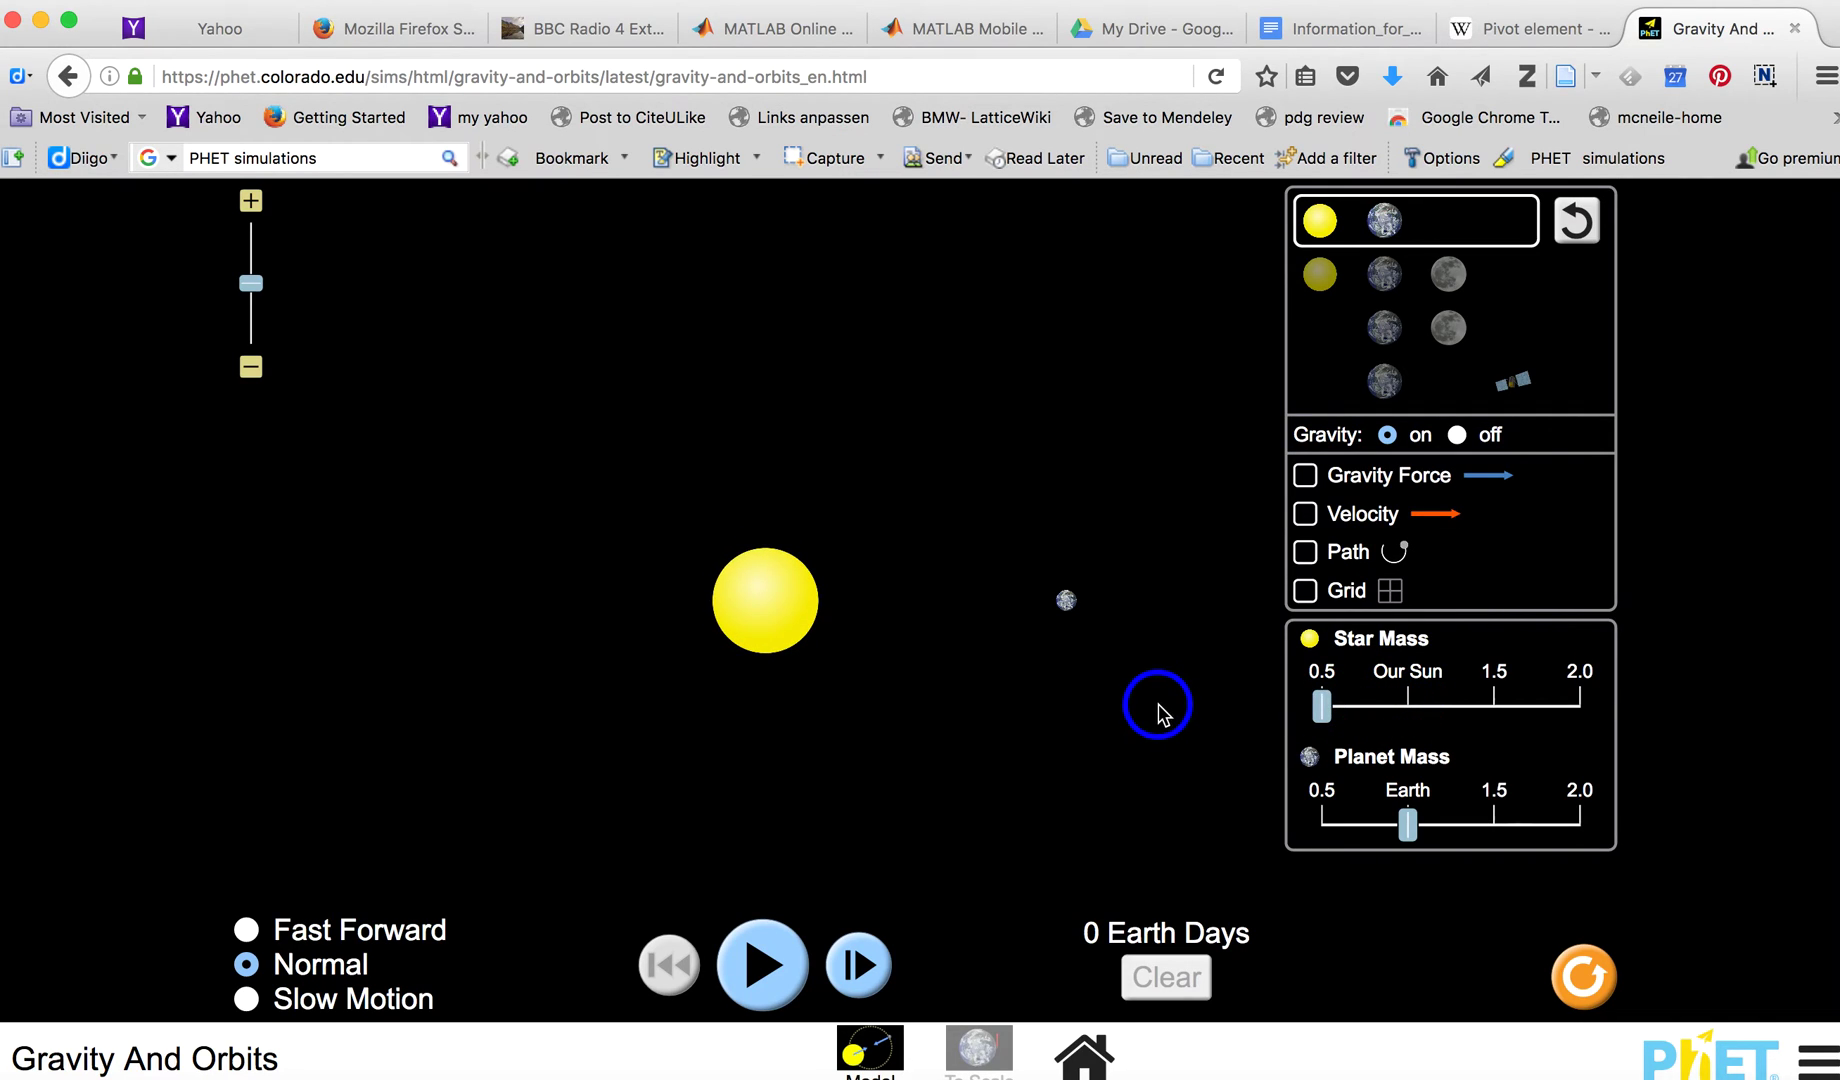
Display the velocity and path, and run the orbit briefly with the star mass set to 2.0.
{"action": "left_click", "coordinate": [1307, 514]}
{"action": "left_click", "coordinate": [1310, 480]}
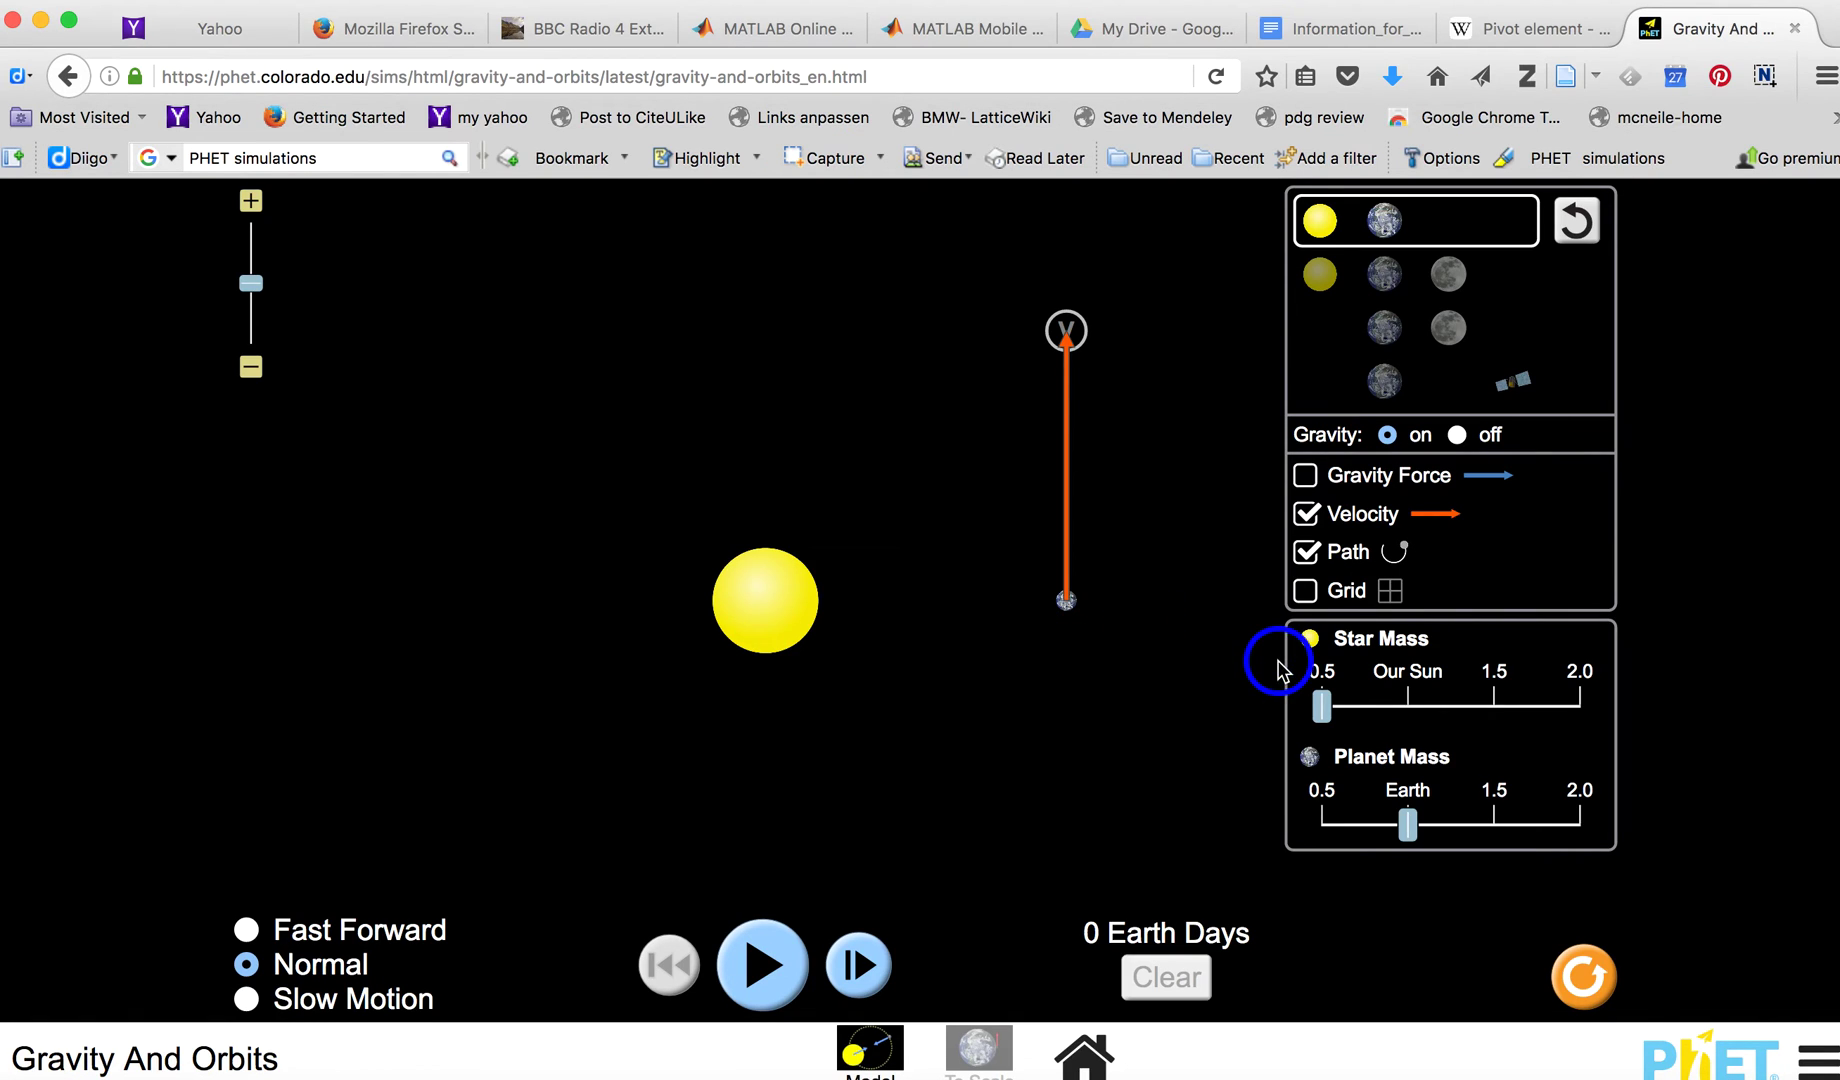
{"action": "left_click_drag", "start_coordinate": [1340, 708], "coordinate": [1585, 720]}
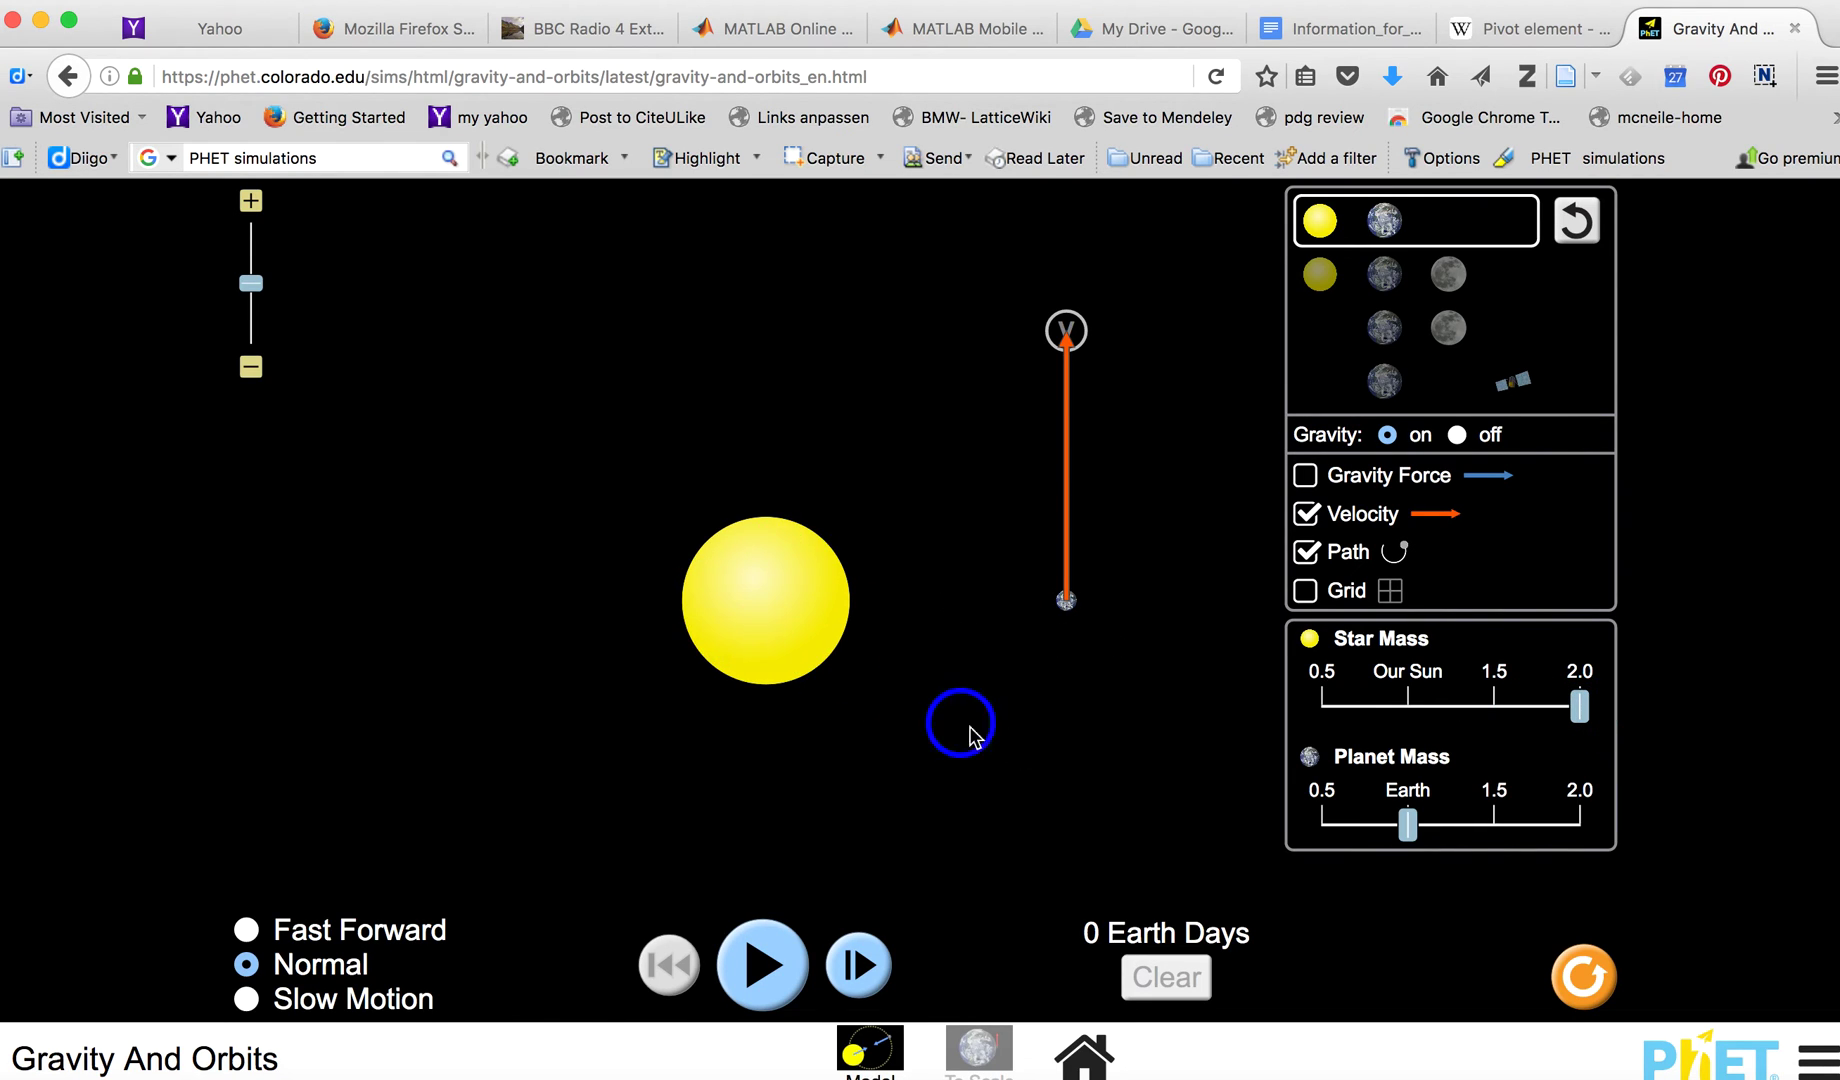
{"action": "left_click", "coordinate": [748, 967]}
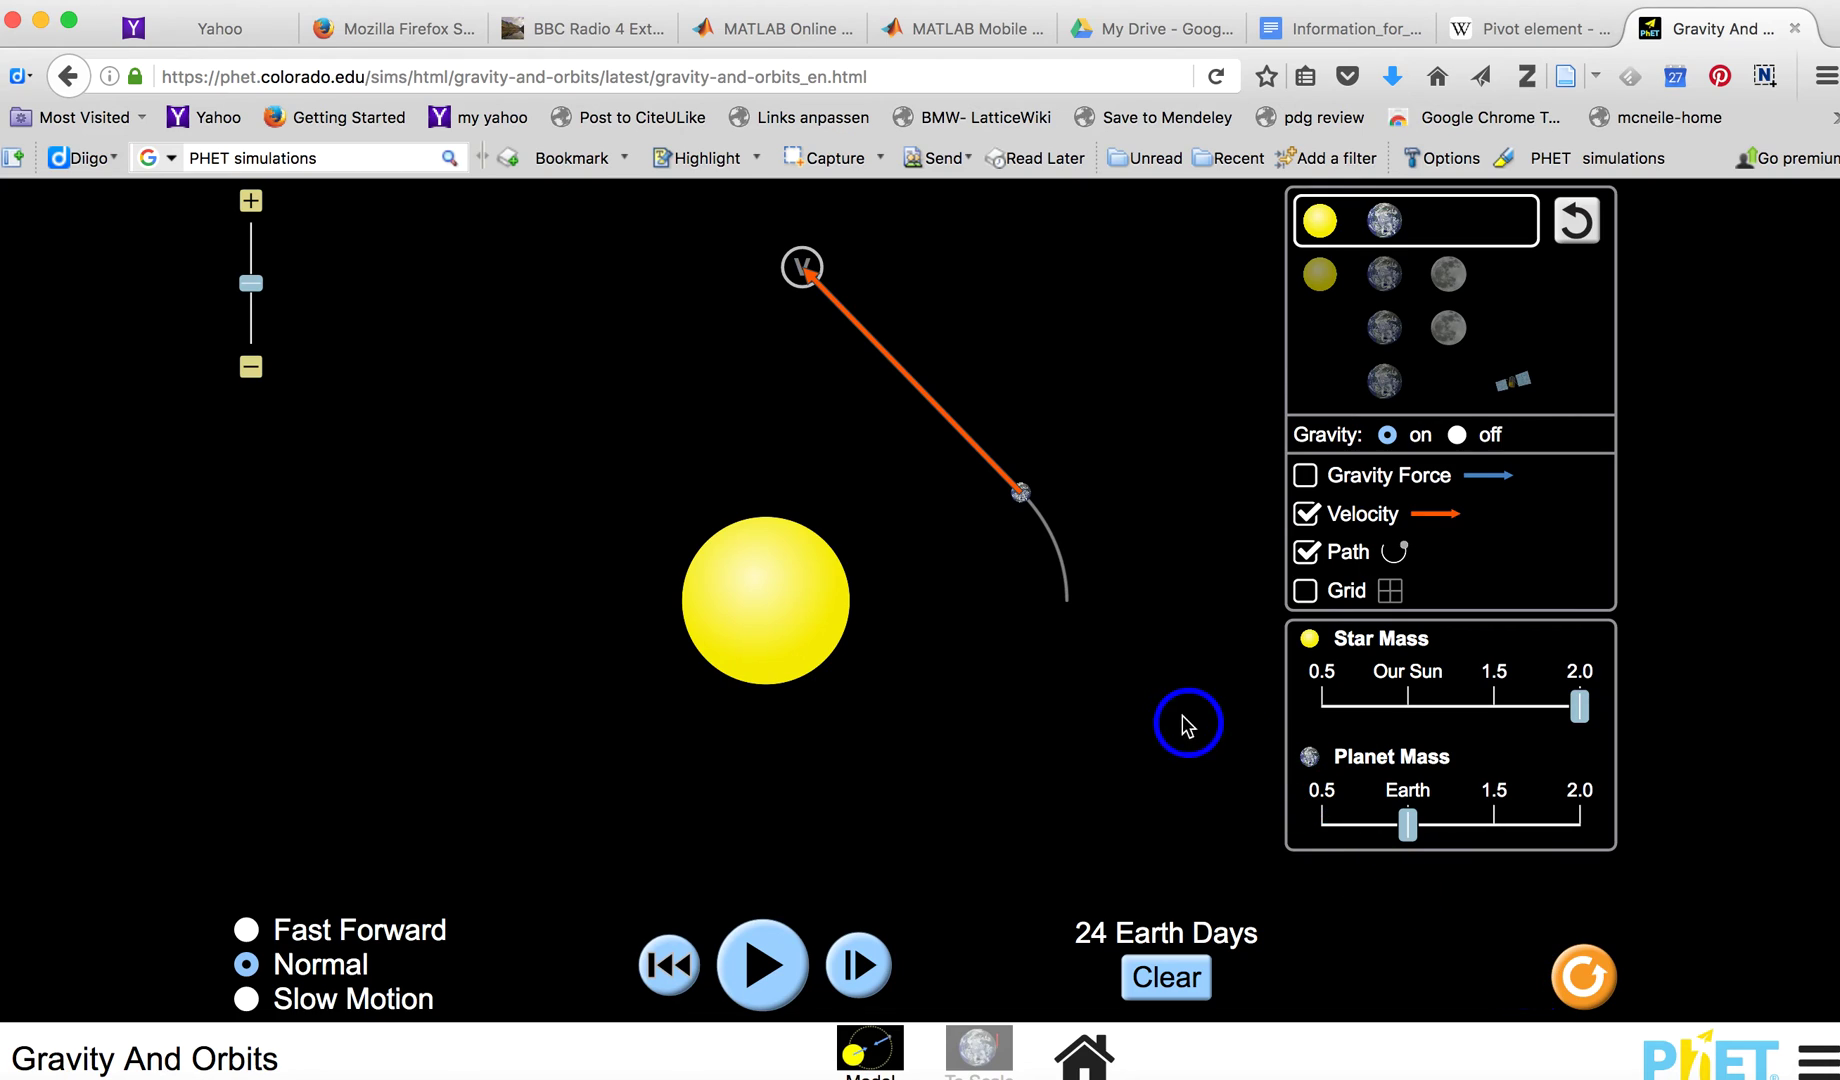
Reset the whole simulation and display the velocity and path, leaving the gravity force hidden.
{"action": "left_click", "coordinate": [1596, 980]}
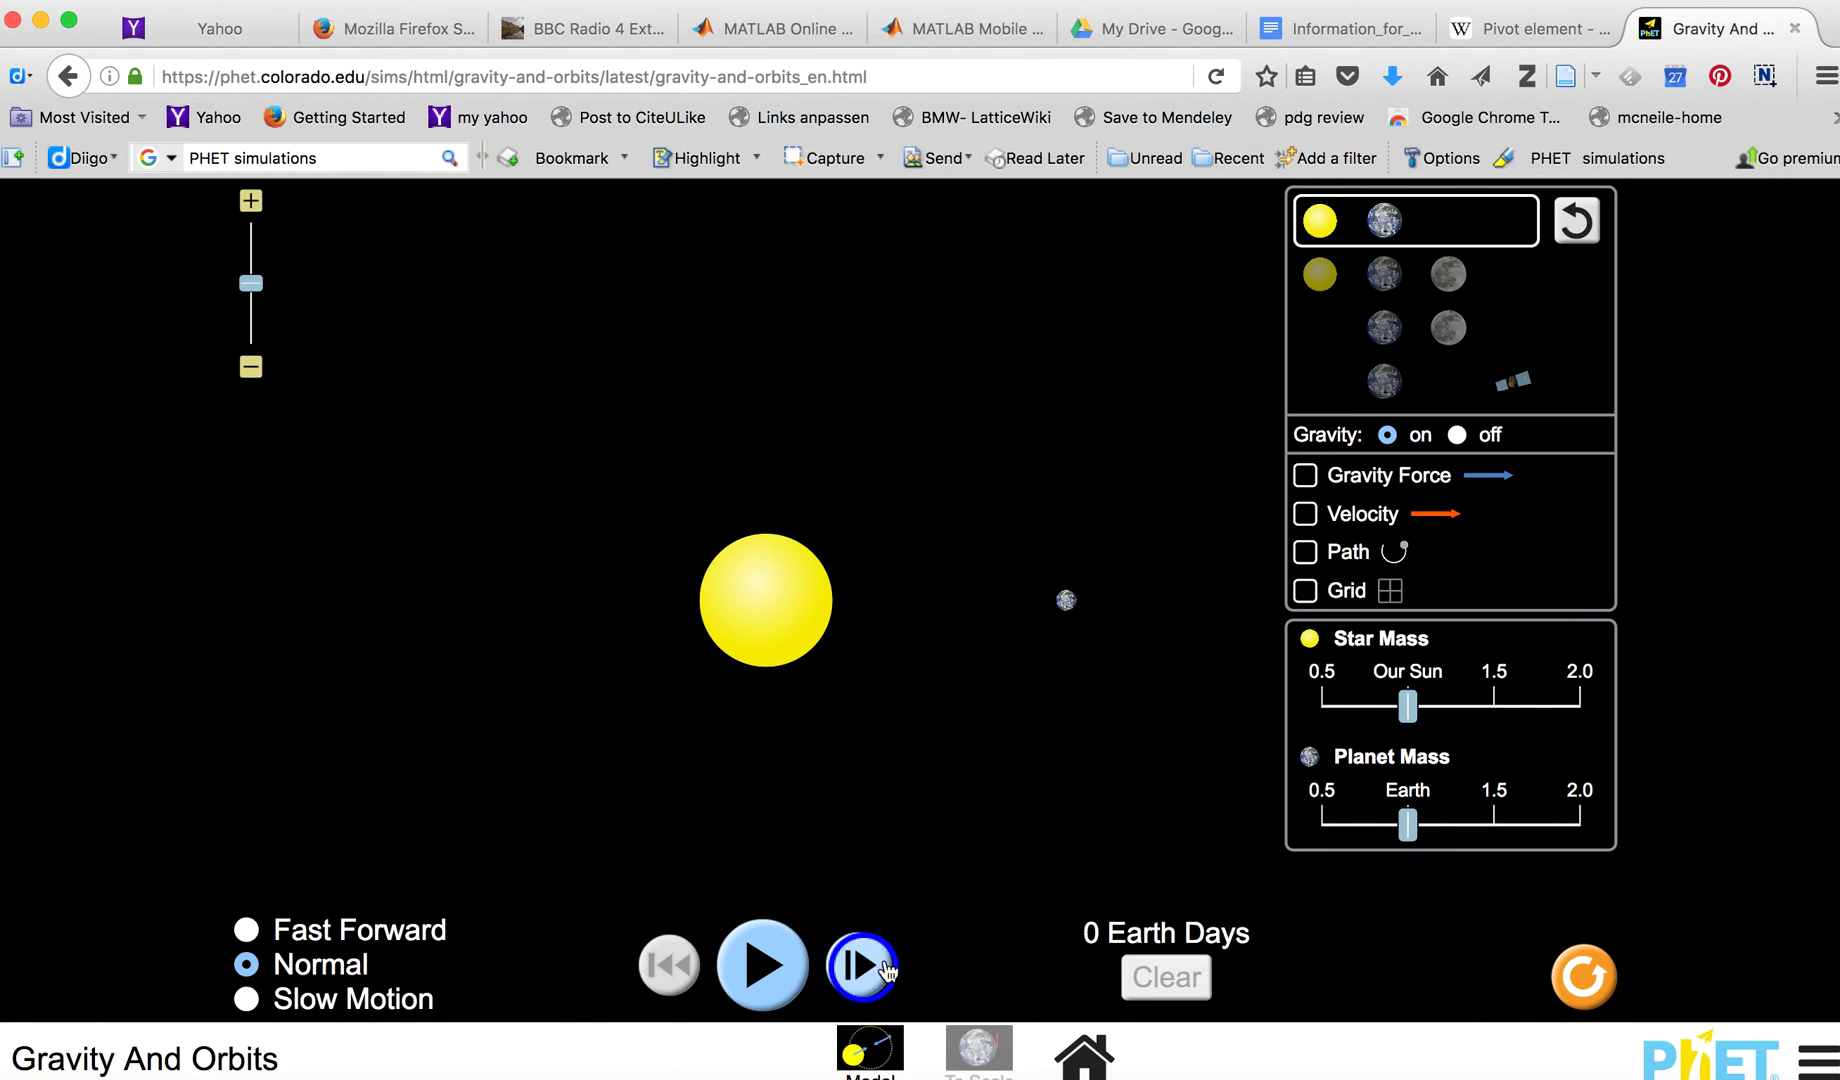
{"action": "left_click", "coordinate": [1310, 515]}
{"action": "left_click", "coordinate": [1308, 477]}
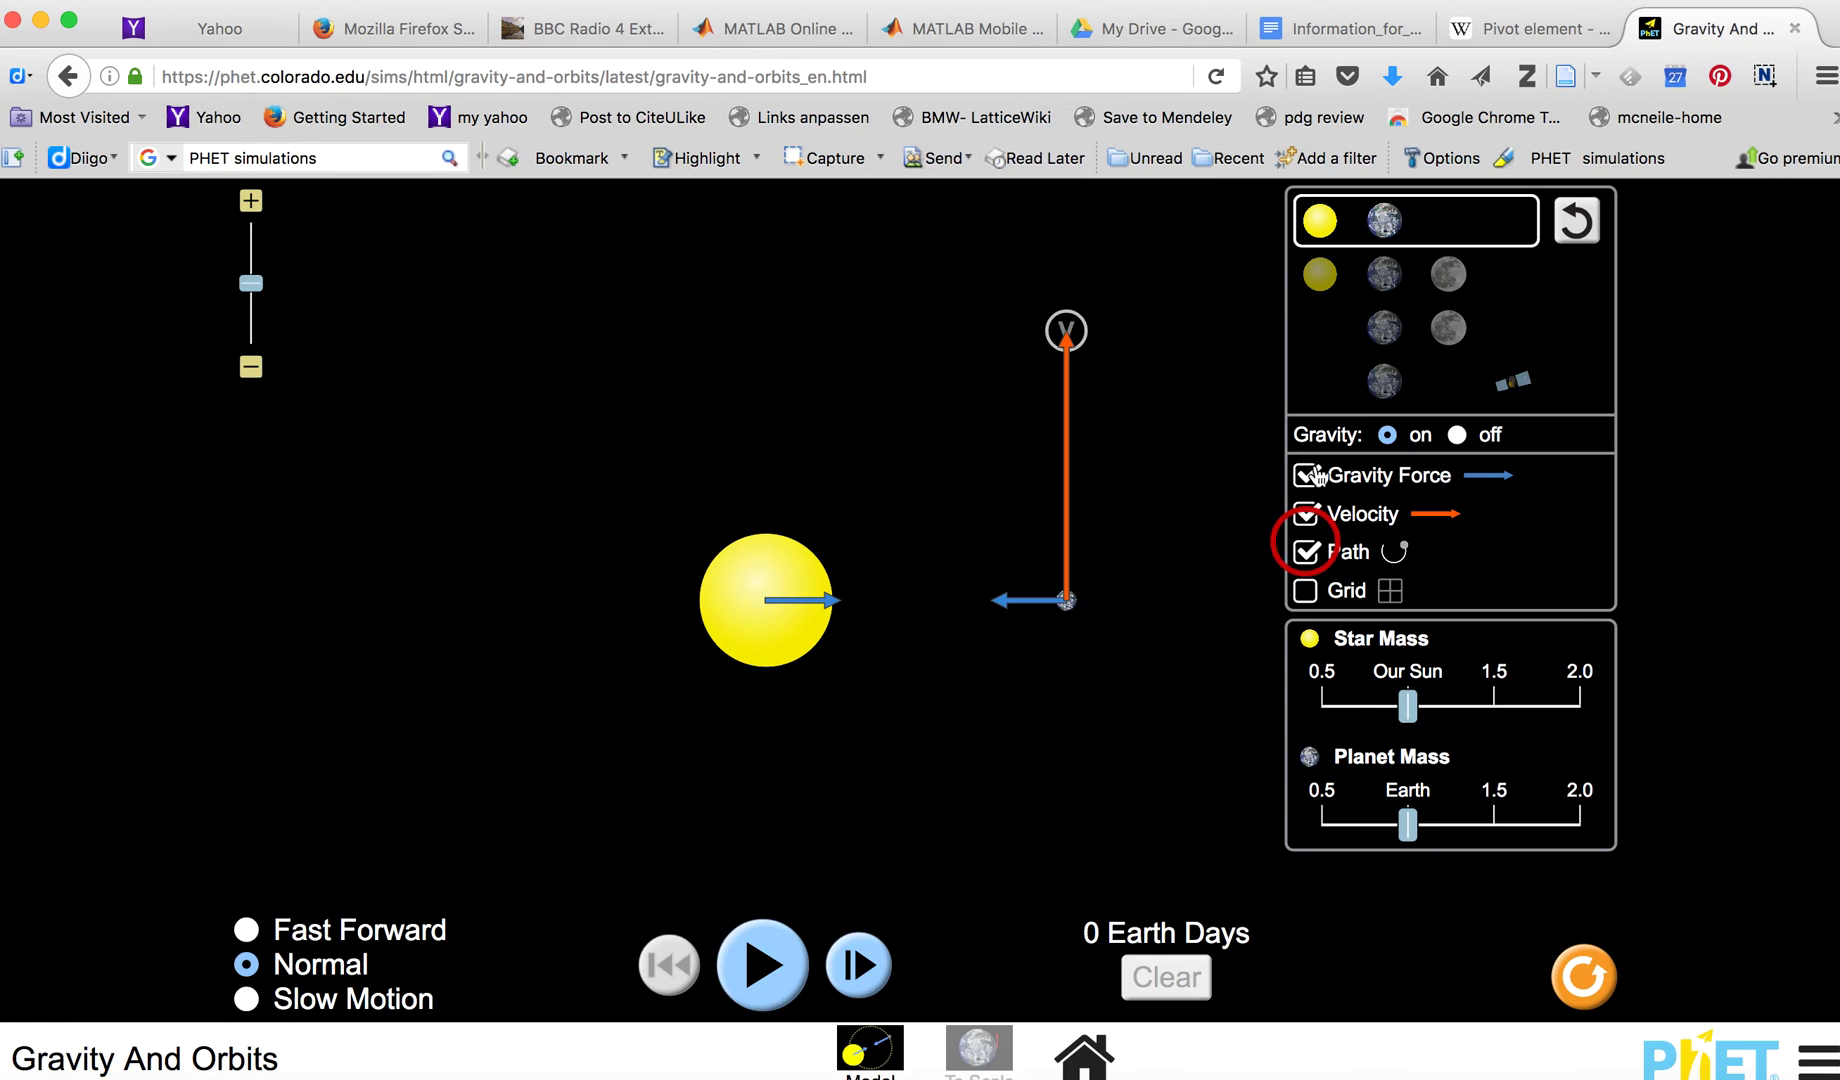
{"action": "left_click", "coordinate": [1308, 472]}
Set the star mass to 2.0 and adjust the planet's velocity vector with its V handle, keeping it nearly vertical.
{"action": "left_click", "coordinate": [1416, 708]}
{"action": "left_click_drag", "start_coordinate": [1416, 708], "coordinate": [1578, 716]}
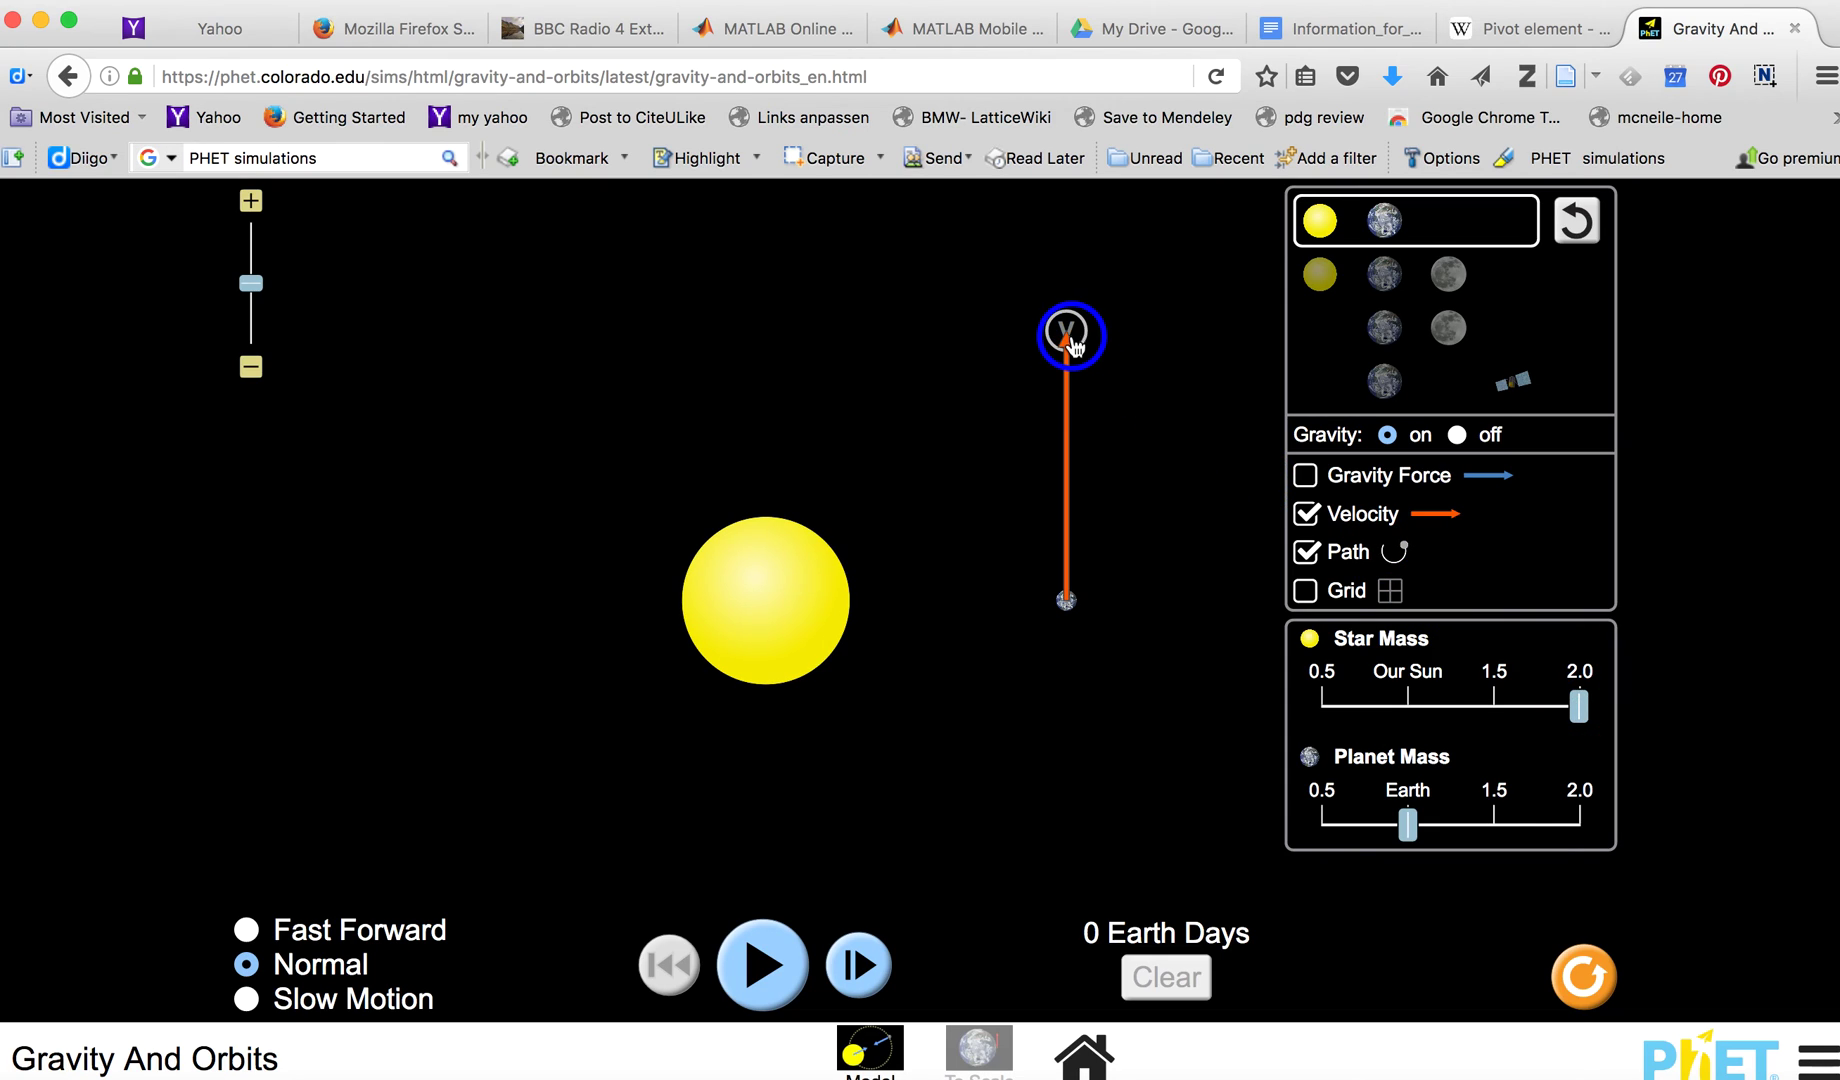
{"action": "left_click_drag", "start_coordinate": [1070, 336], "coordinate": [1096, 336]}
{"action": "left_click_drag", "start_coordinate": [1100, 334], "coordinate": [1068, 329]}
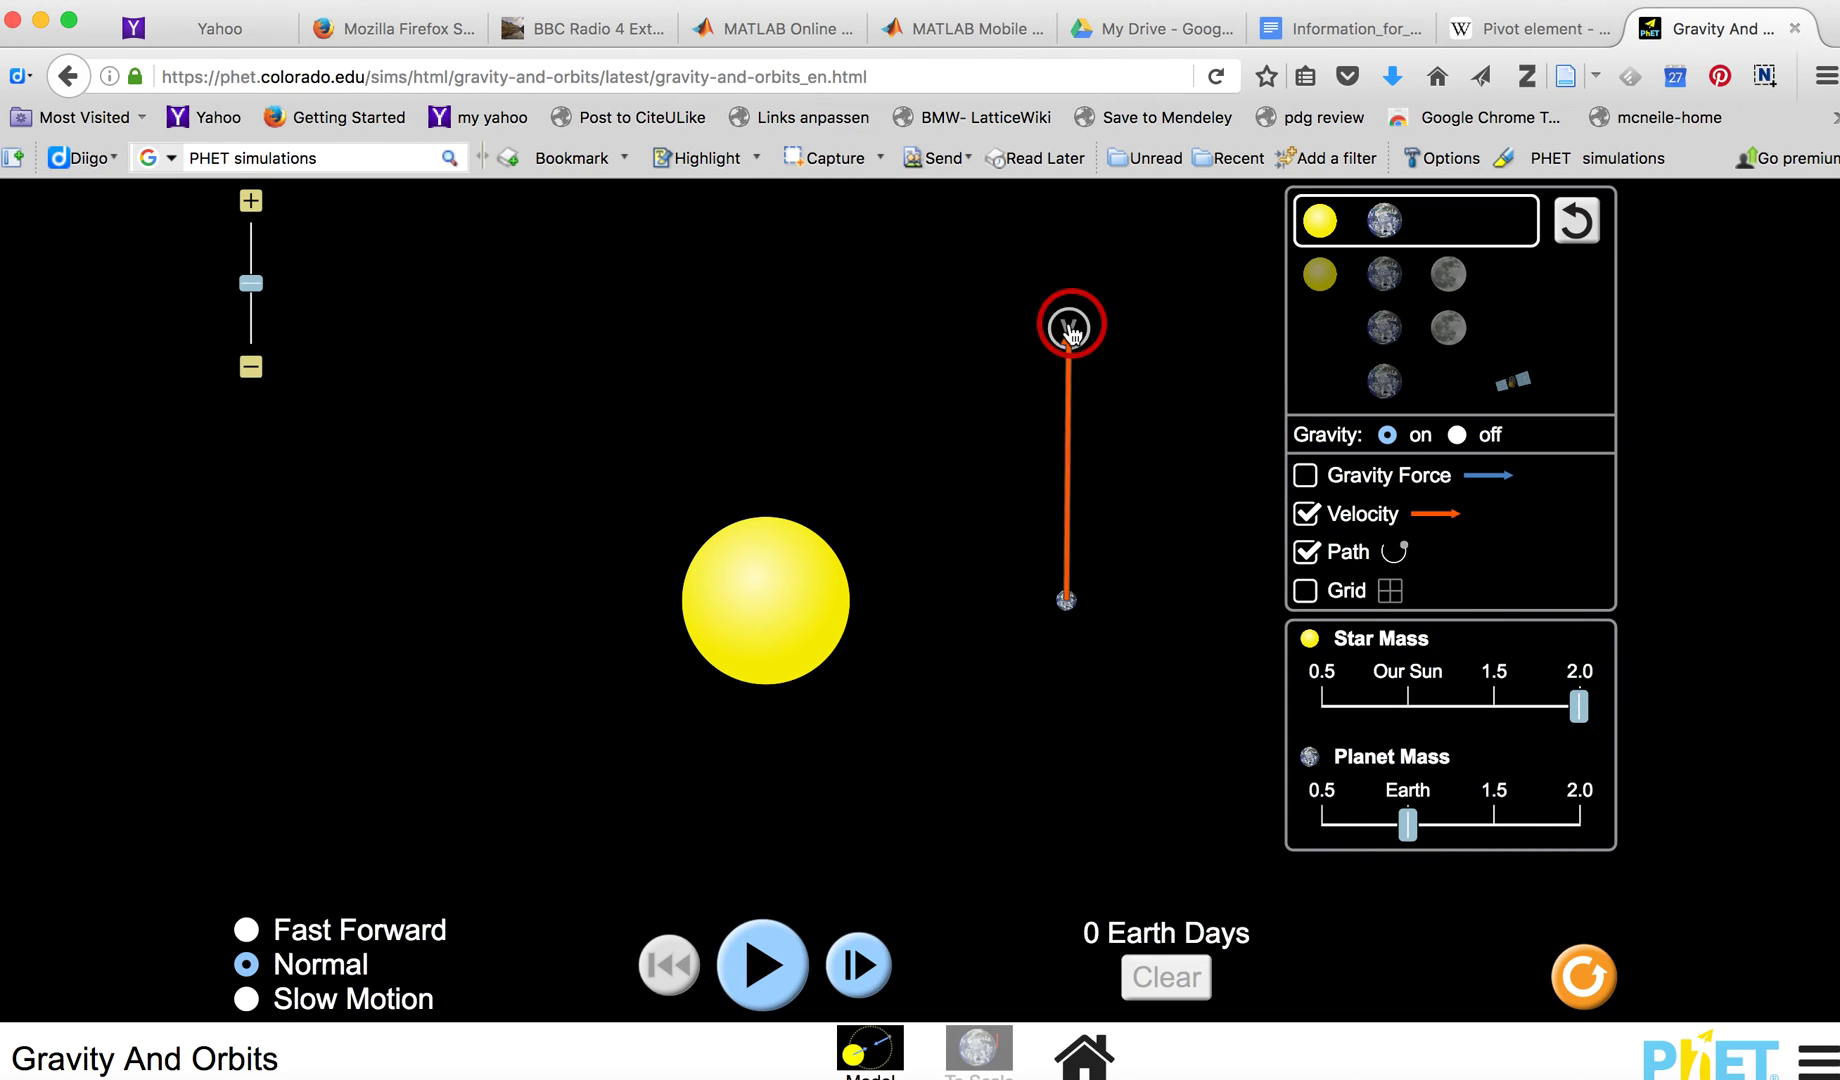